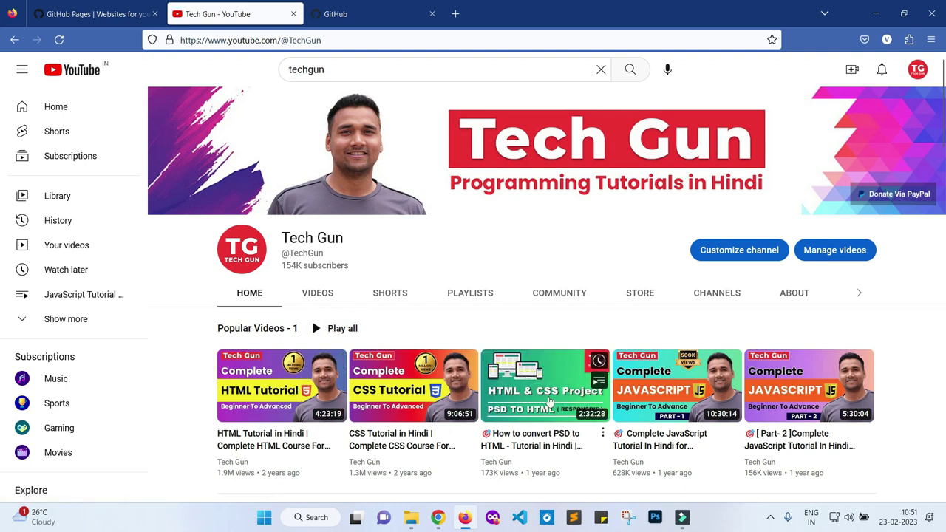
scroll(777, 398, "down", 1)
scroll(777, 397, "down", 3)
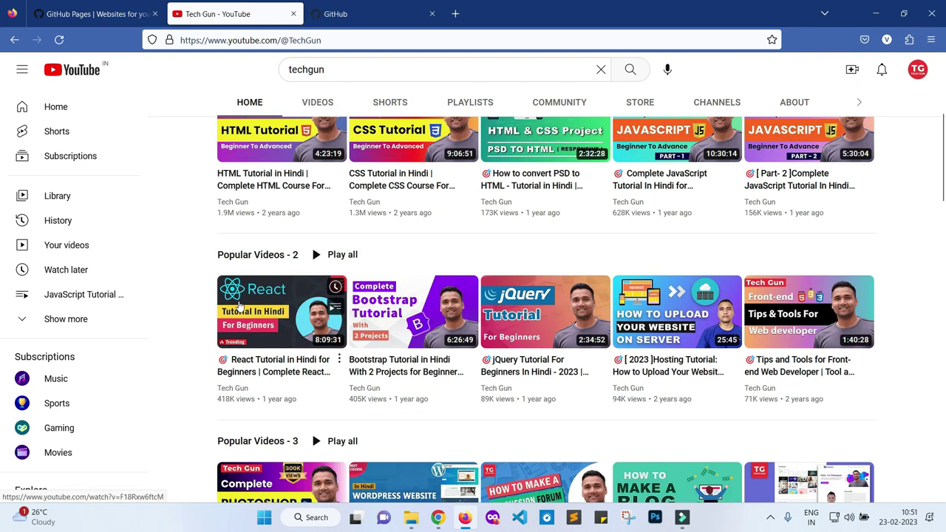
scroll(629, 340, "up", 4)
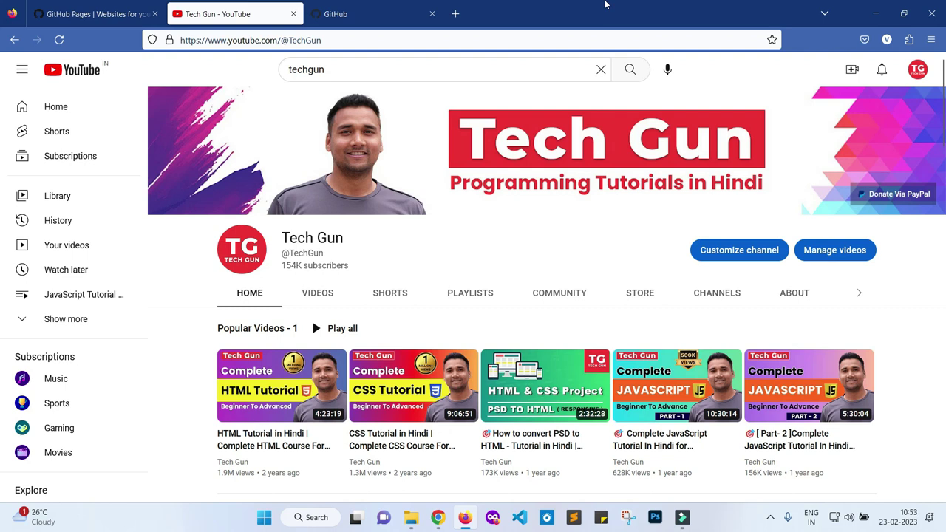
Open a private browsing window, search for github and open the GitHub website.
left_click(930, 40)
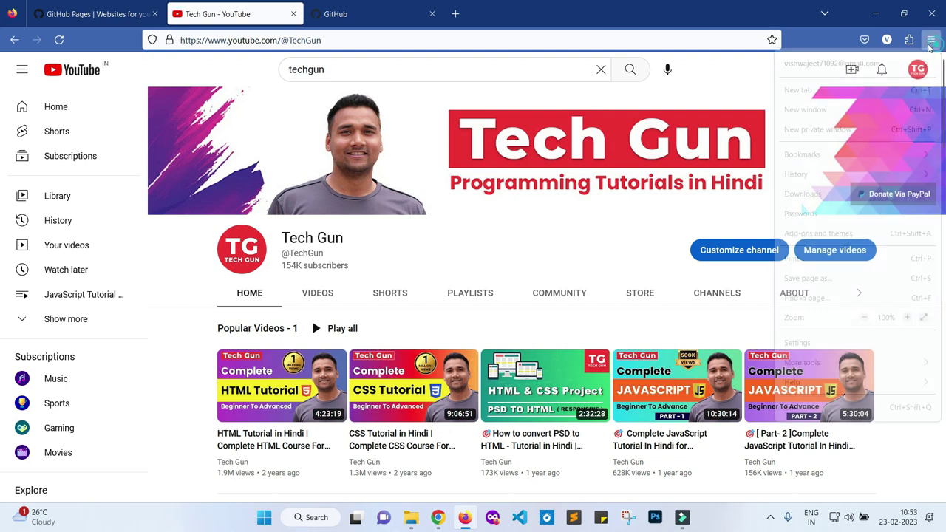
left_click(850, 131)
left_click(499, 42)
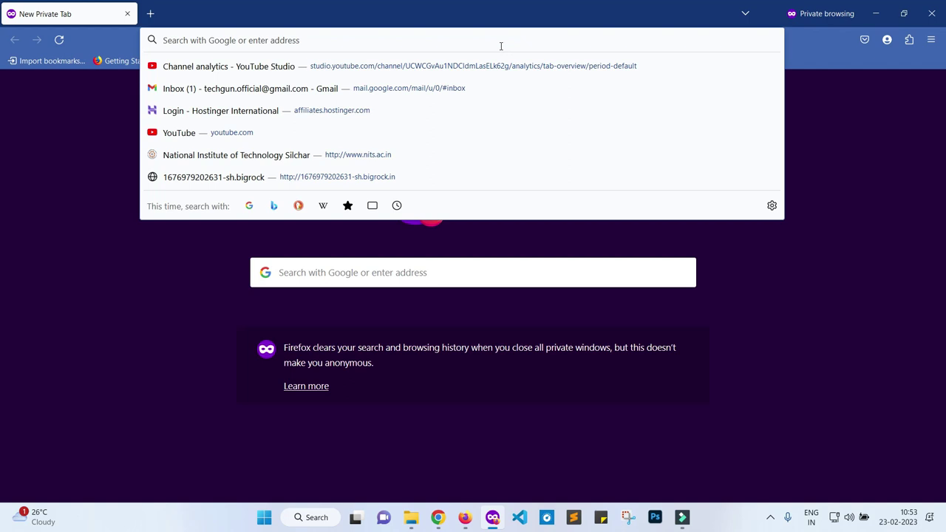
type("github")
key("Return")
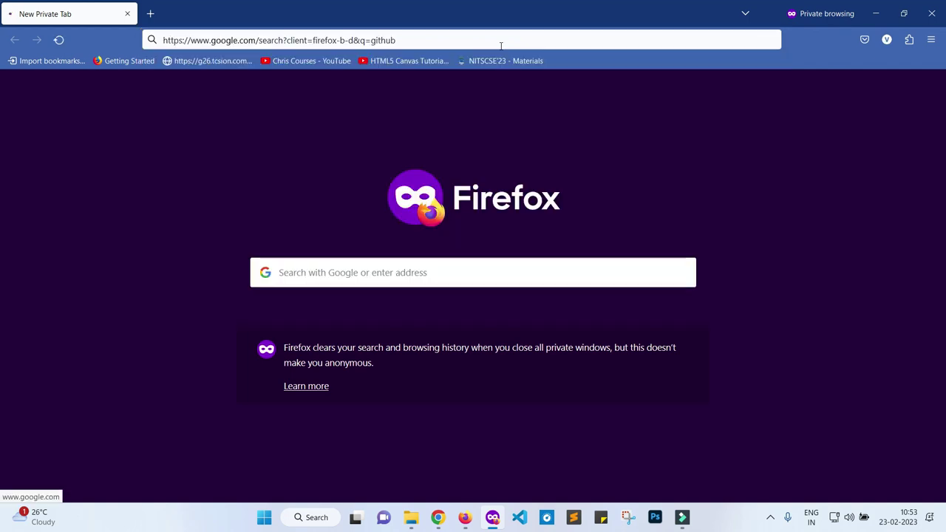
left_click(205, 185)
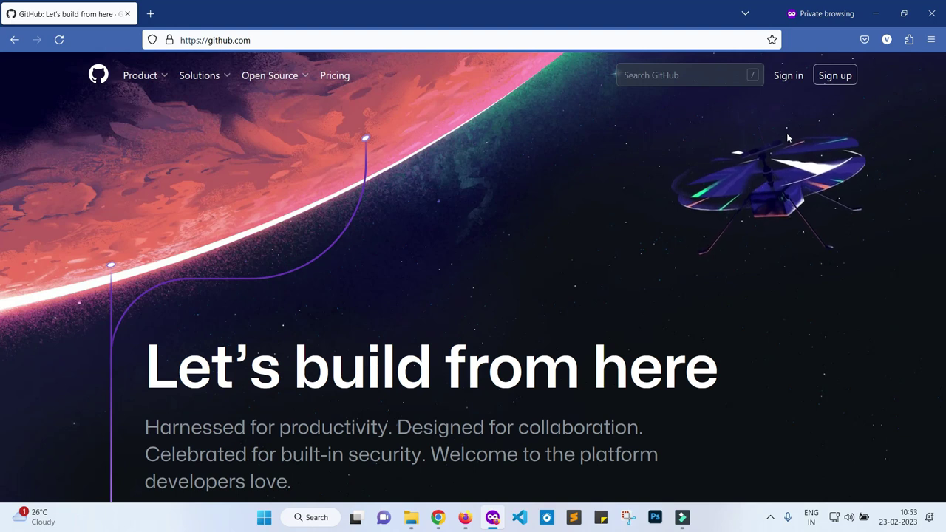
View GitHub's sign-up page and its sign-in page, and close the private window.
left_click(836, 80)
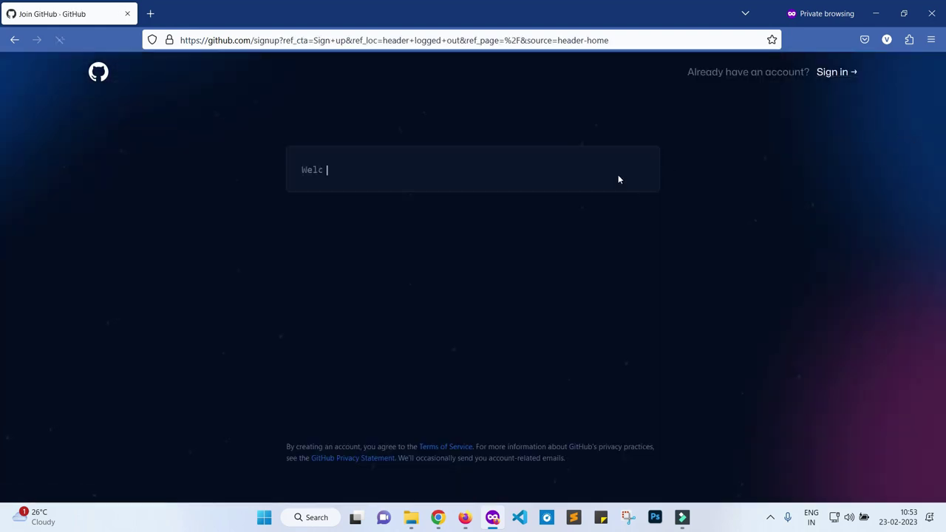
left_click(173, 273)
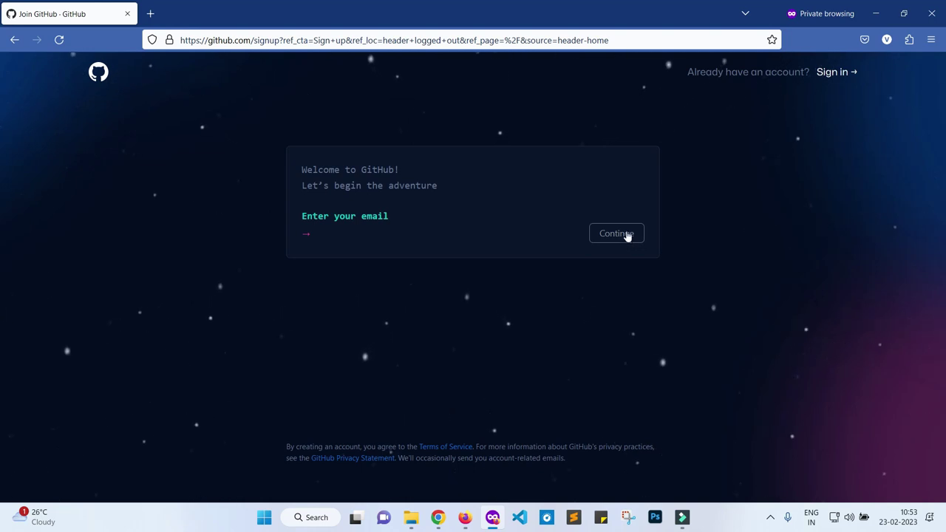
left_click(14, 40)
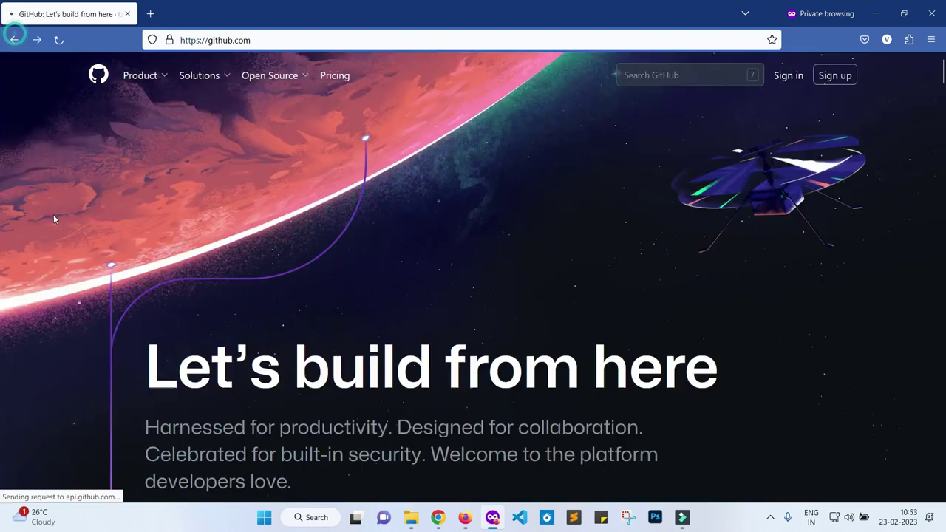
left_click(790, 77)
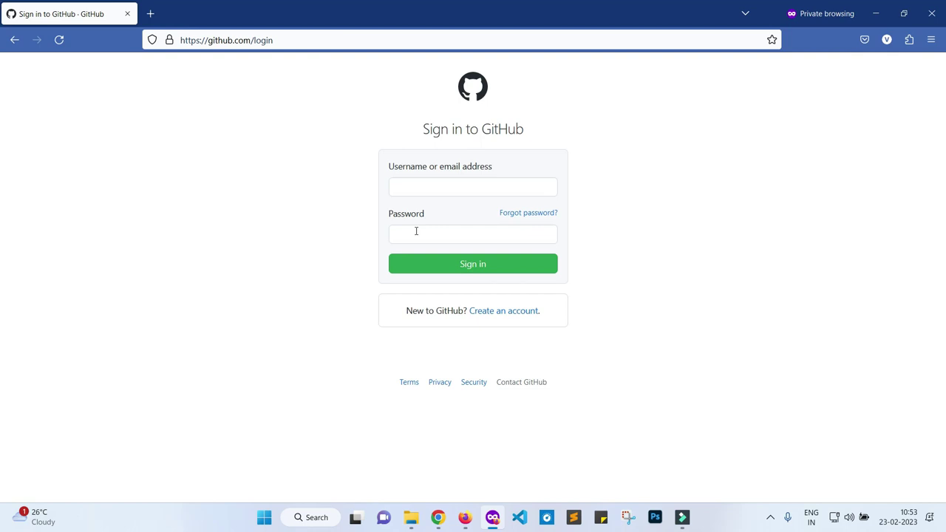
left_click(932, 13)
Start a new repository from the signed-in GitHub dashboard and name it freehost.github.io.
left_click(330, 14)
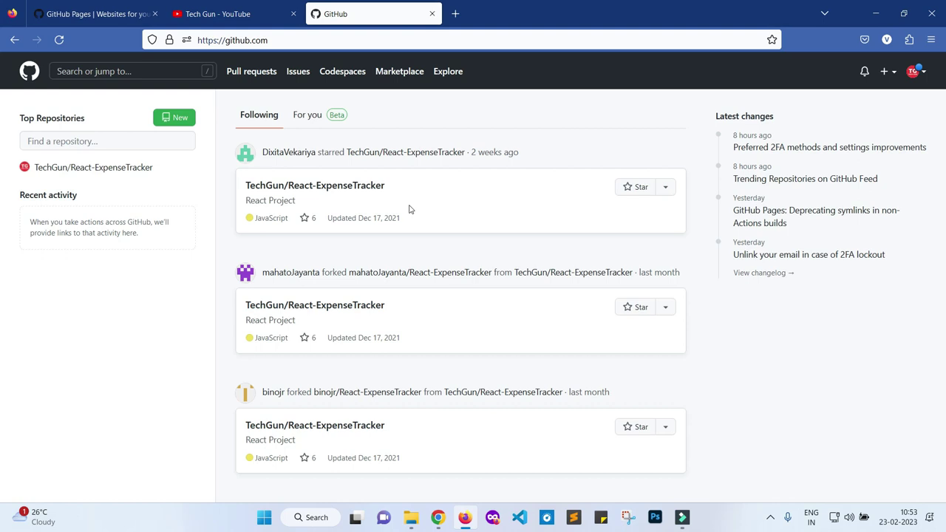
left_click(179, 119)
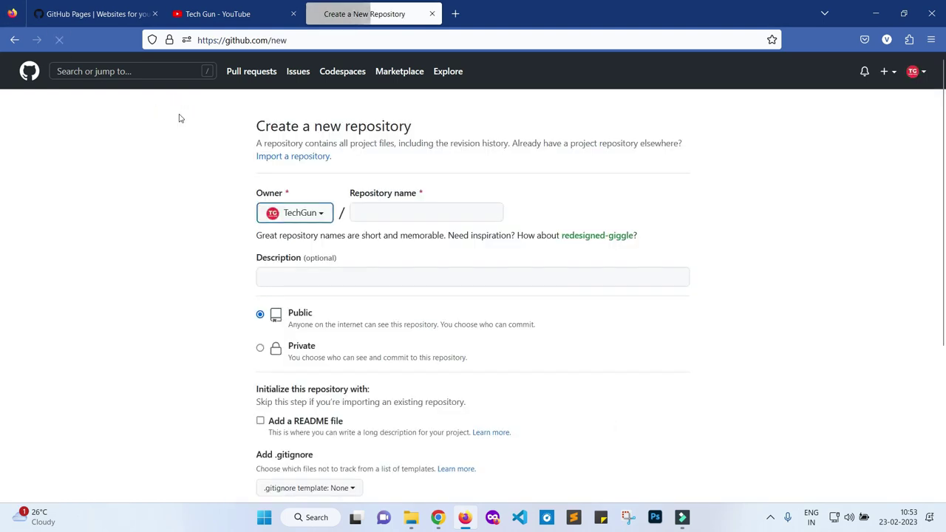
left_click(456, 210)
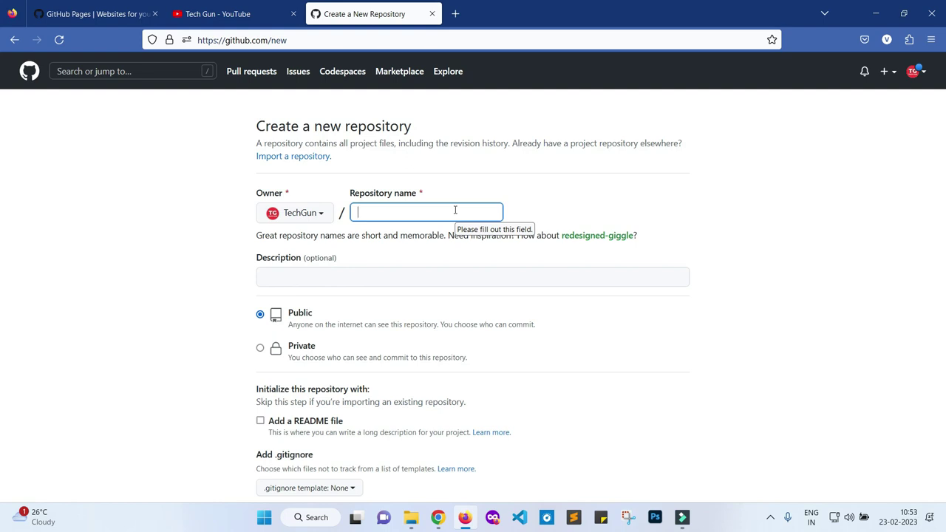
type("freehost")
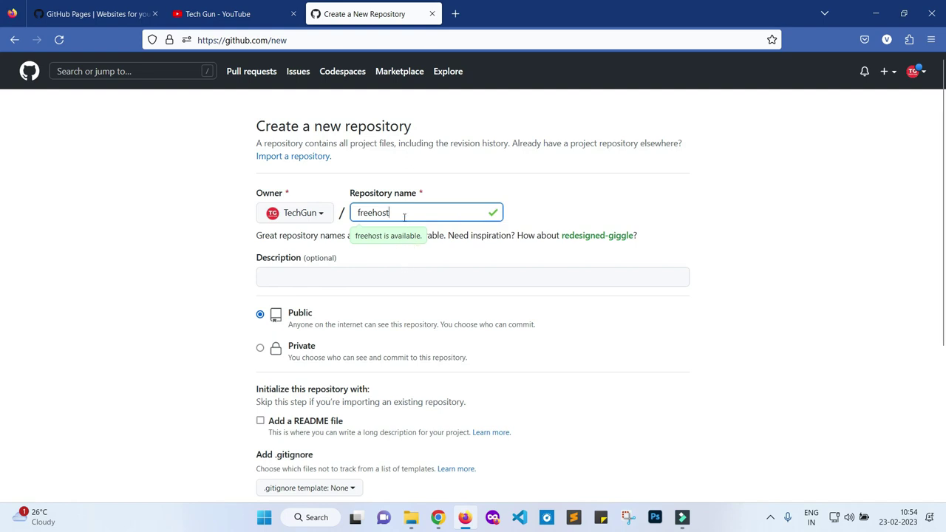
type(".git")
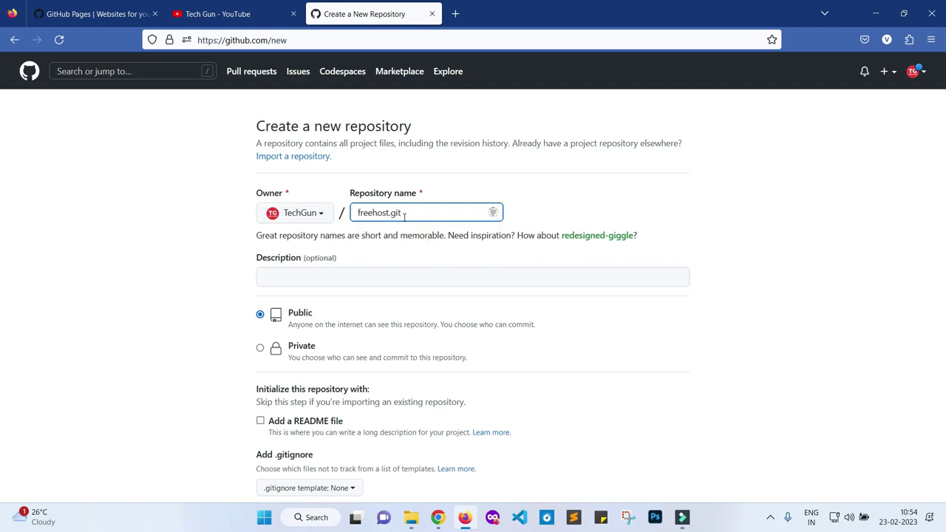
type("hub.io")
left_click(236, 250)
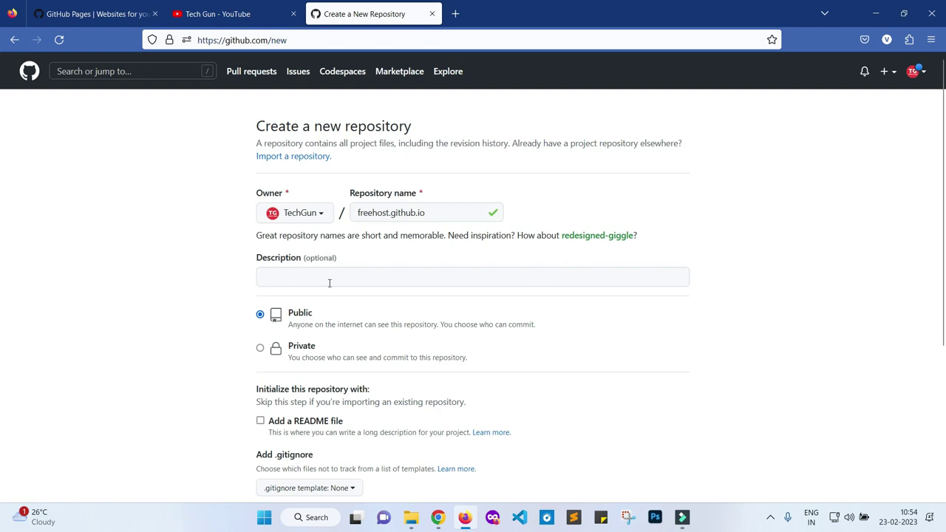
Include a README file in the public repository and create it.
scroll(330, 283, "down", 3)
scroll(380, 247, "down", 2)
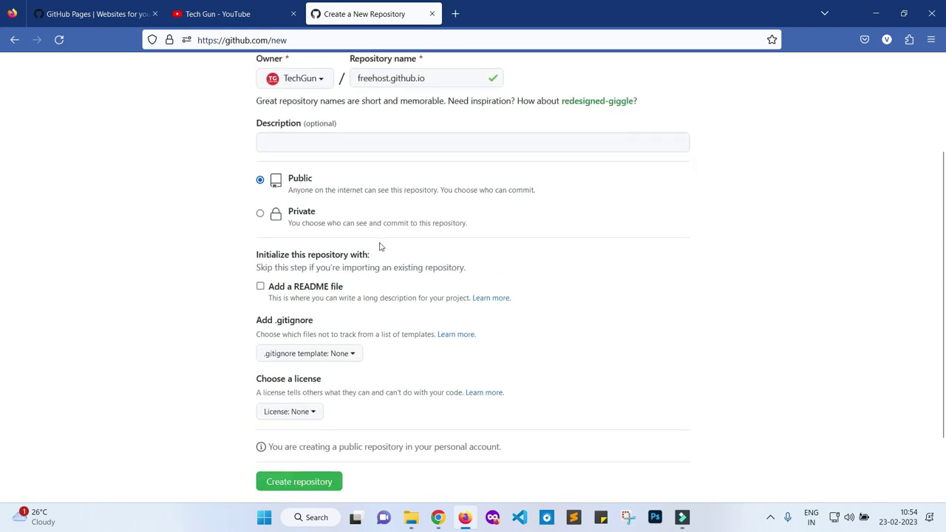
left_click(258, 207)
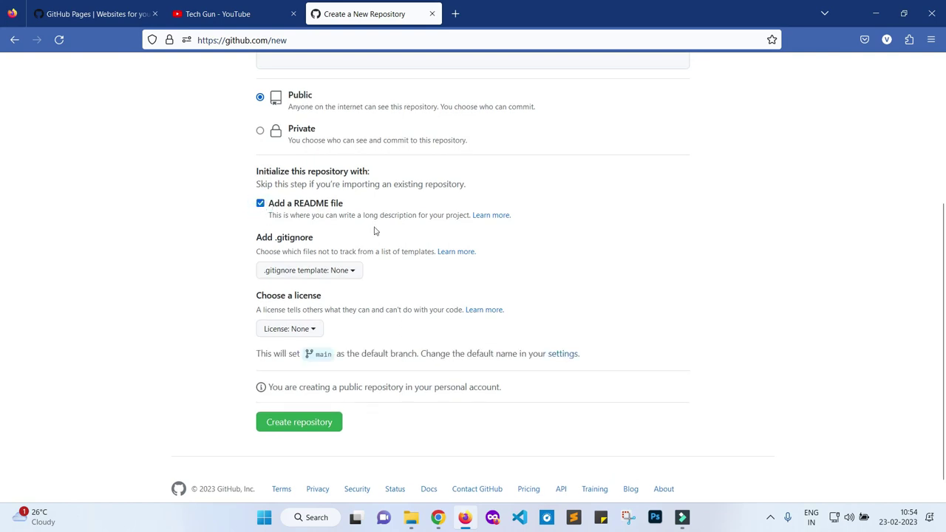
left_click(304, 429)
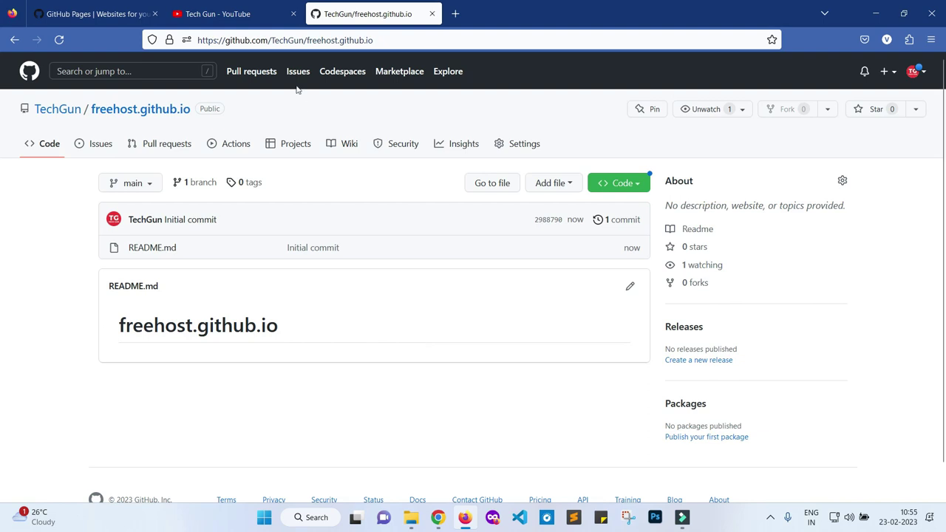
Search the web for github desktop, open its official site and download the Windows (64bit) version.
left_click(96, 13)
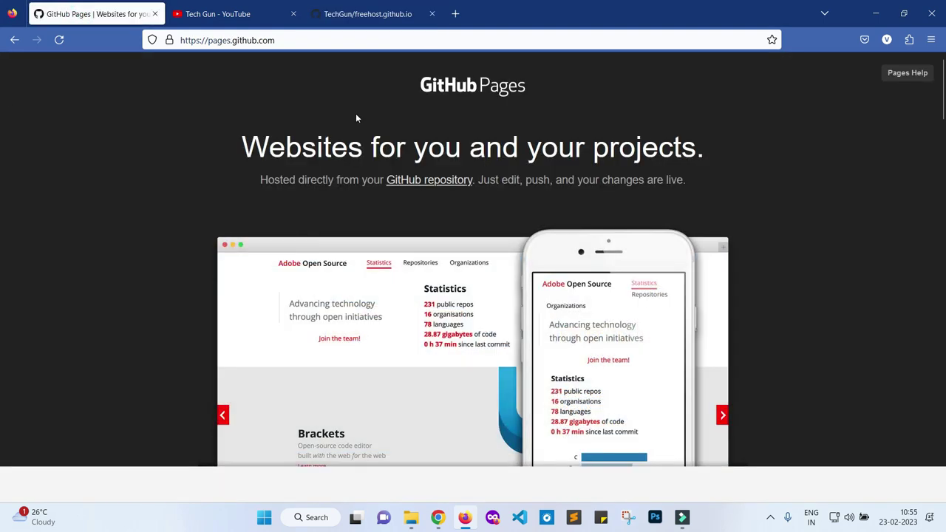
scroll(488, 323, "down", 15)
scroll(488, 333, "up", 5)
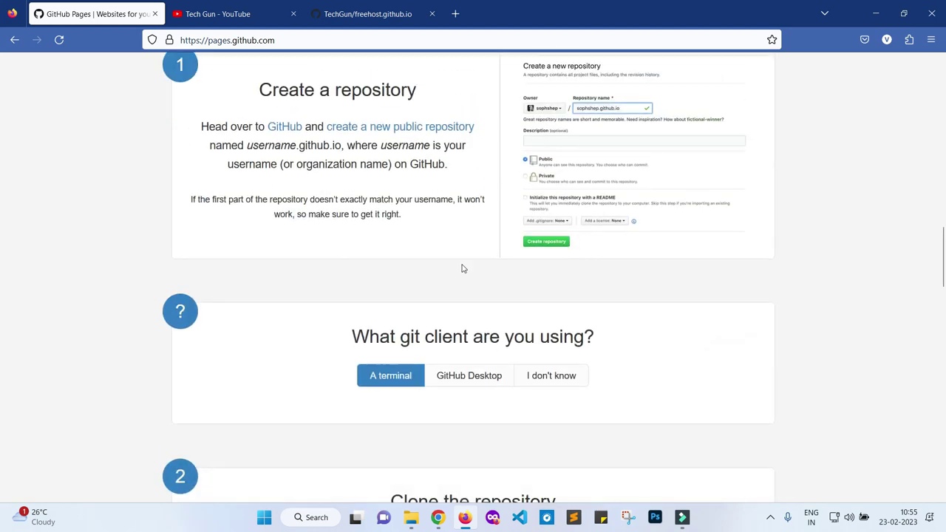
left_click(285, 40)
type("gi")
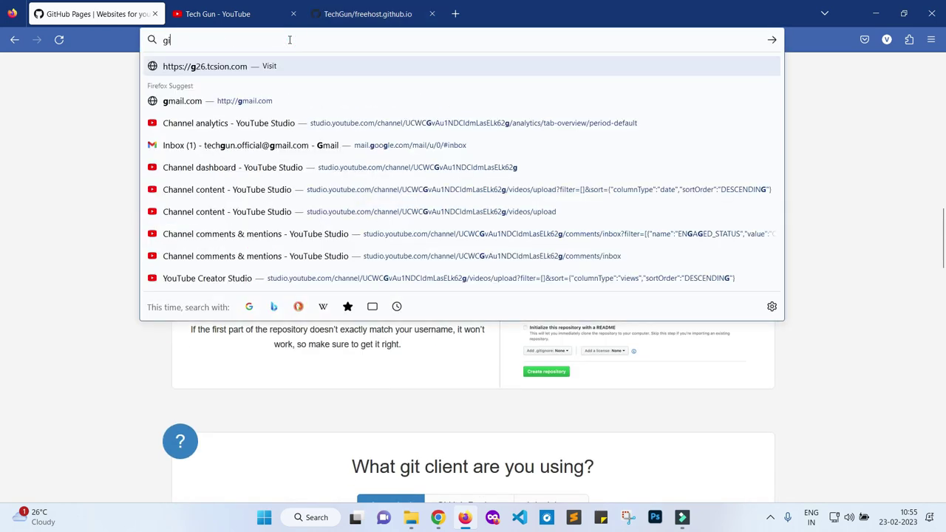
type("thub desktop")
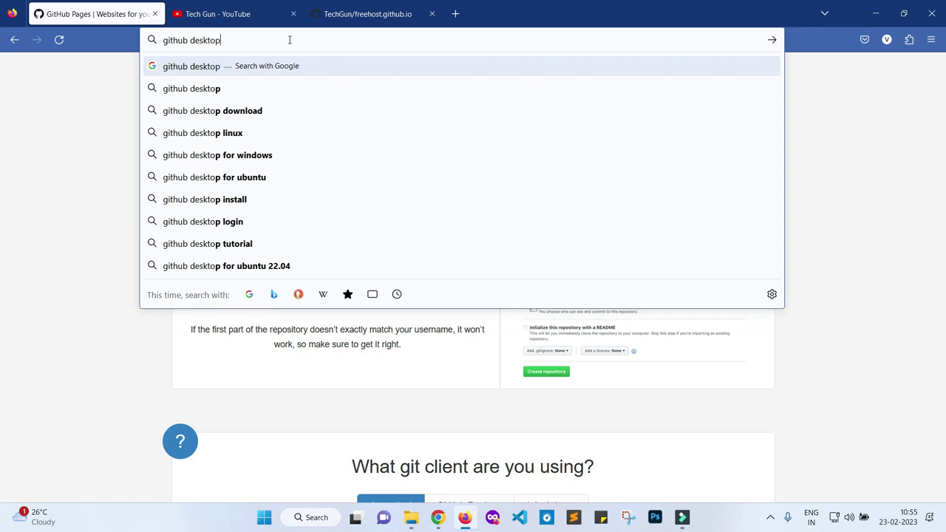
key("Return")
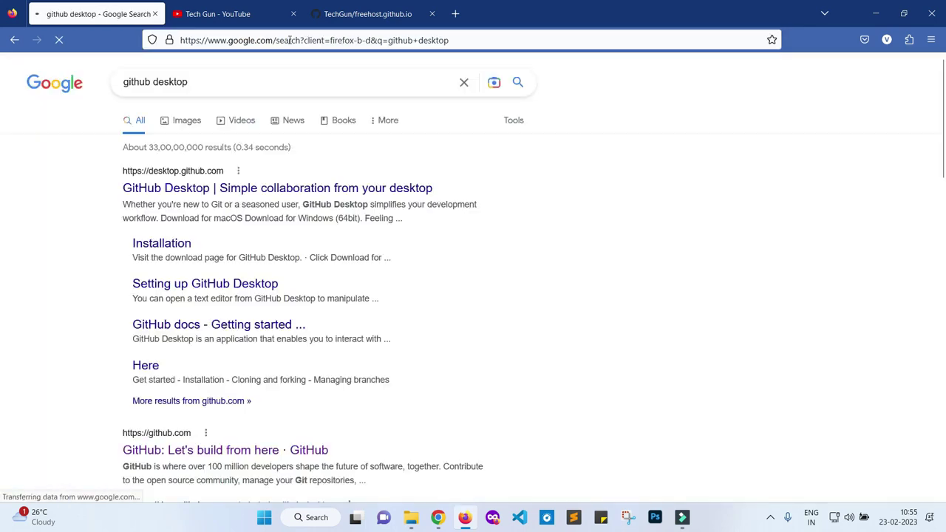
left_click(242, 190)
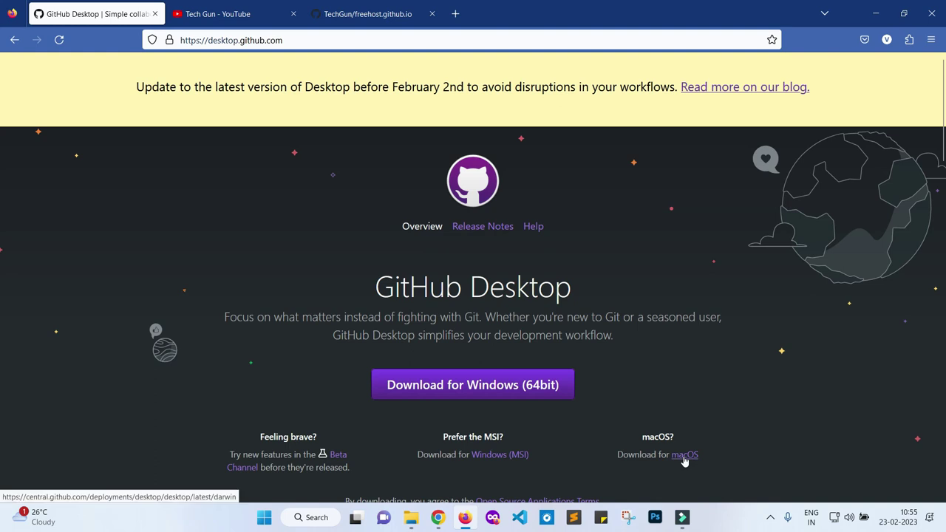
left_click(472, 390)
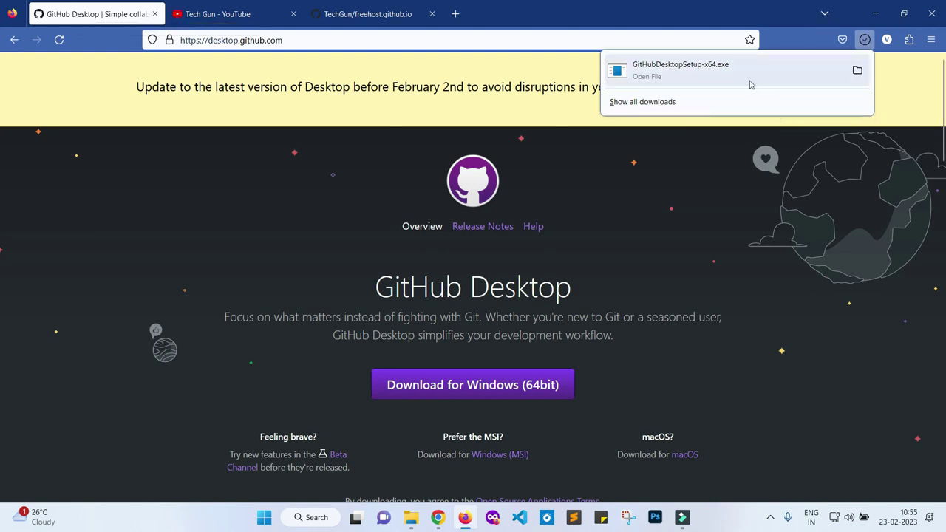
Run the downloaded GitHubDesktopSetup-x64.exe and choose to sign in to GitHub again through the browser.
left_click(675, 72)
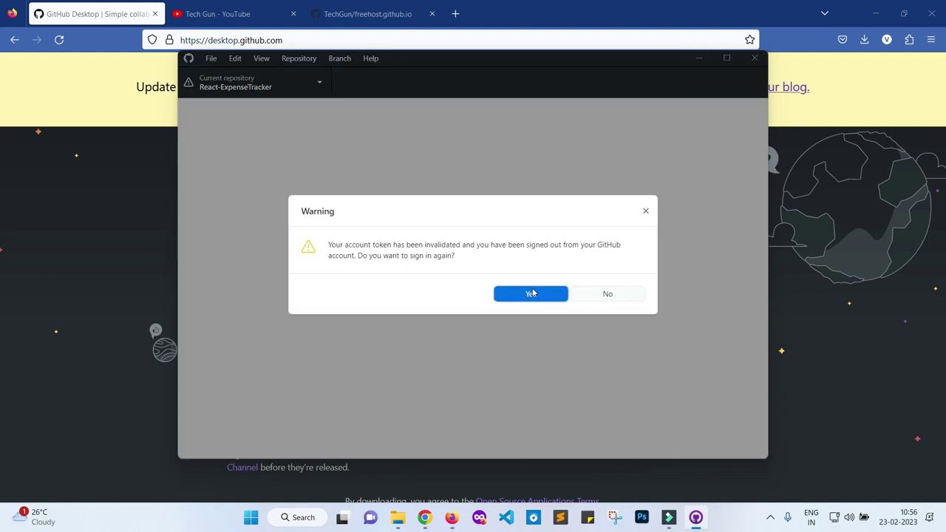
left_click(532, 294)
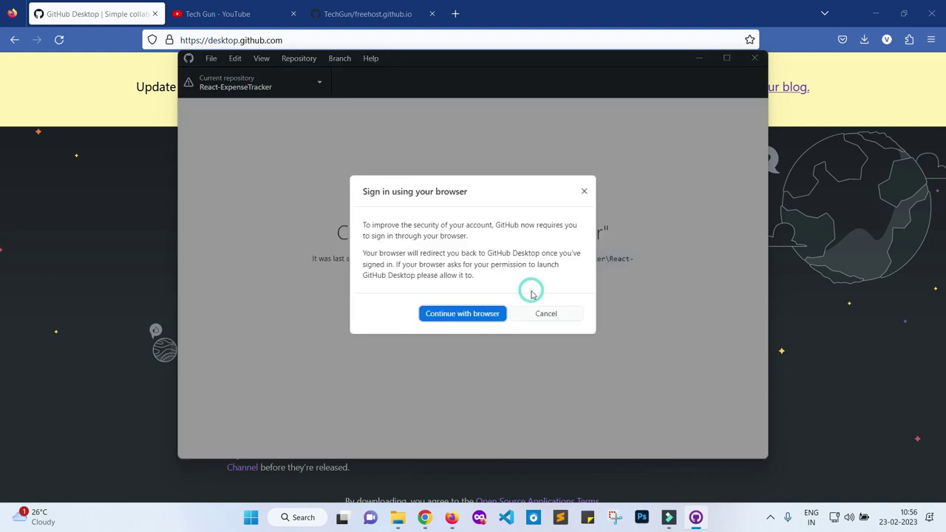
left_click(458, 313)
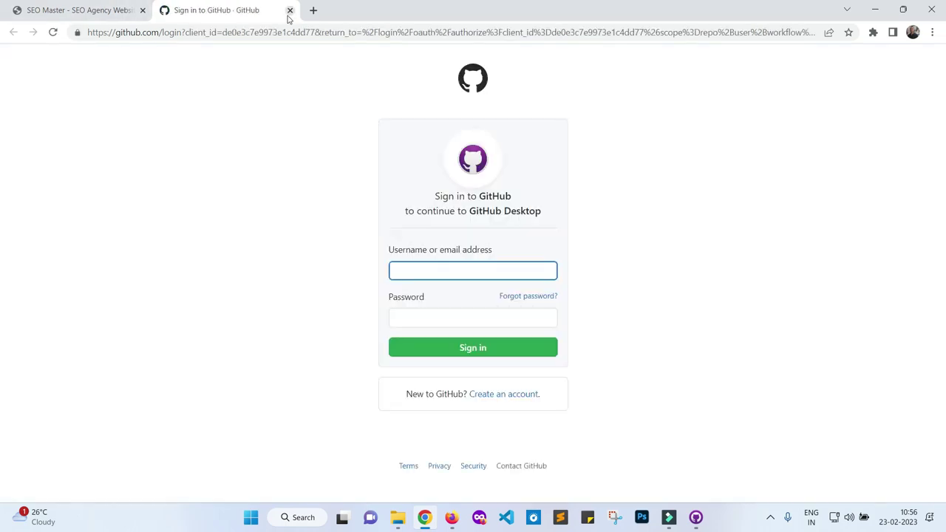
Transfer the sign-in page's address from Chrome to a new Firefox tab, authorize GitHub Desktop there and maximize its window.
left_click(327, 34)
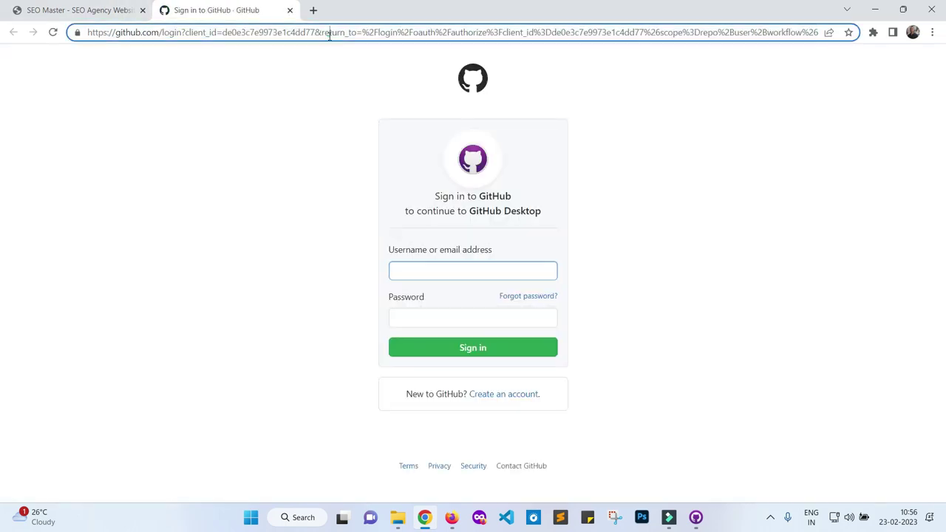
left_click(289, 10)
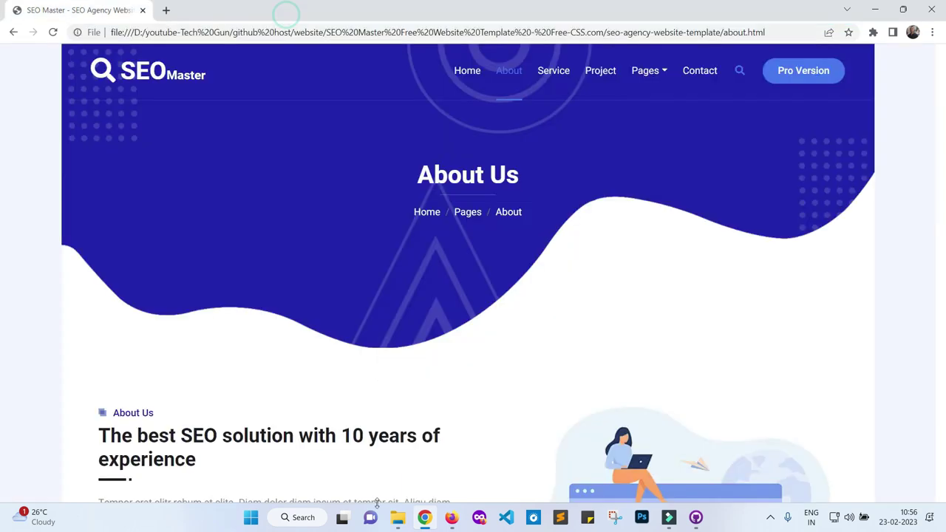
left_click(450, 517)
left_click(455, 14)
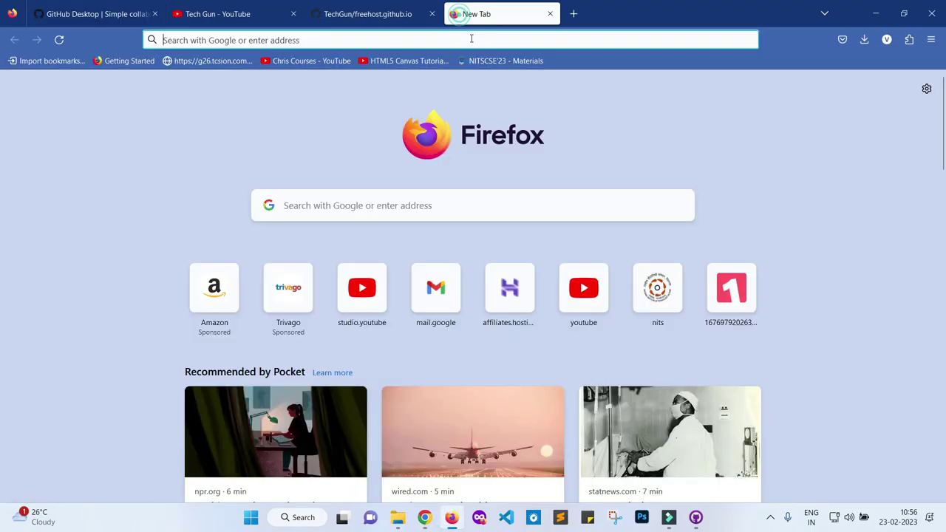
left_click(469, 37)
key("ctrl+v")
key("Return")
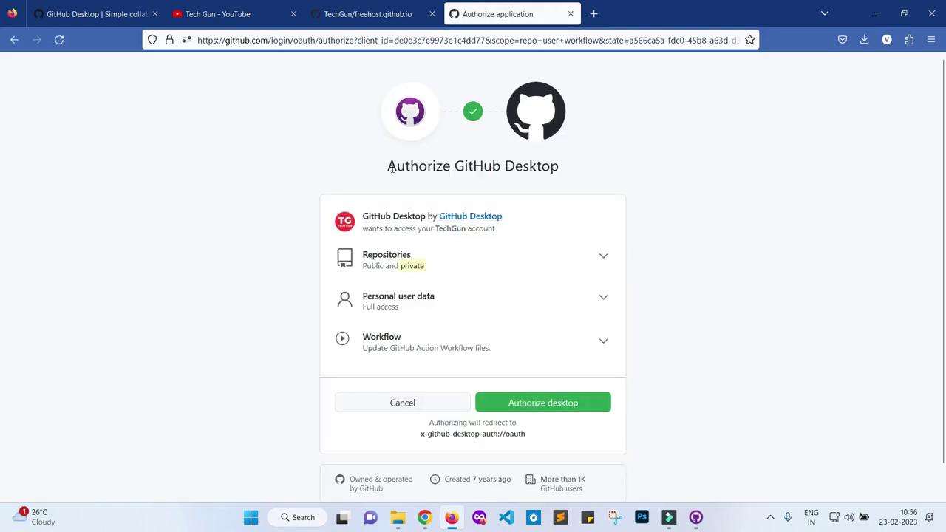
left_click(564, 403)
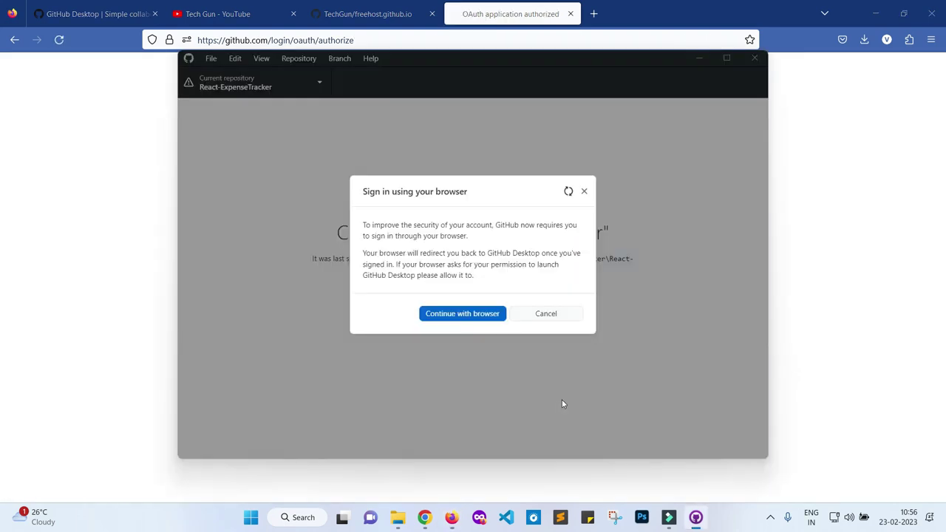
left_click(727, 57)
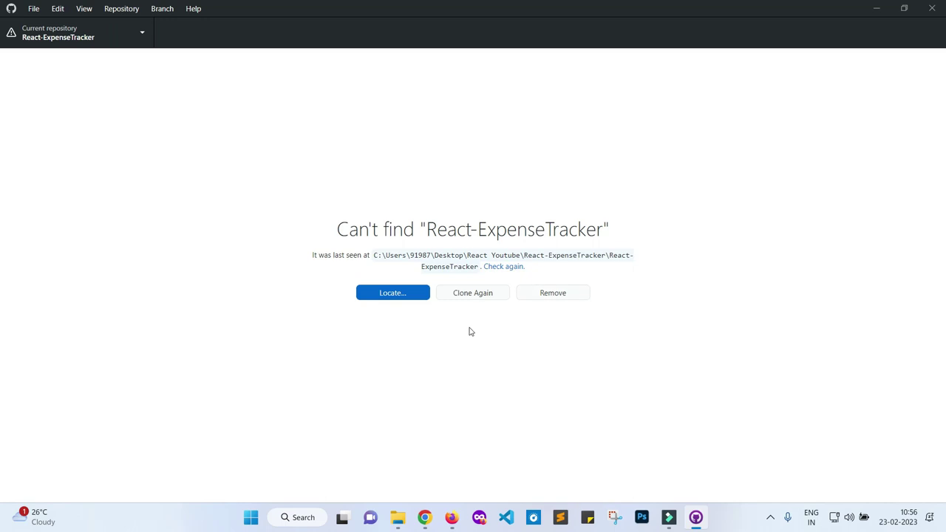
Remove the missing React-ExpenseTracker repository from GitHub Desktop, restore the window size and close the OAuth authorization page in Firefox.
left_click(538, 294)
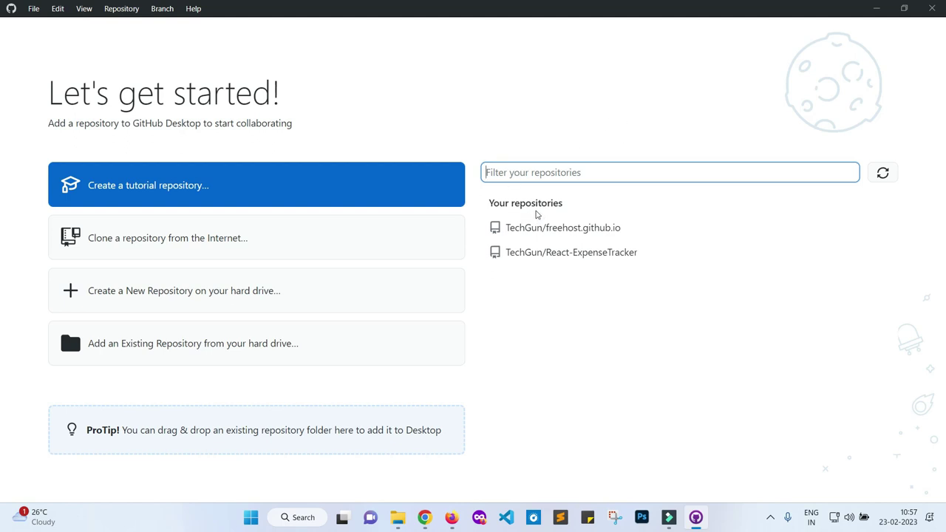
left_click(903, 8)
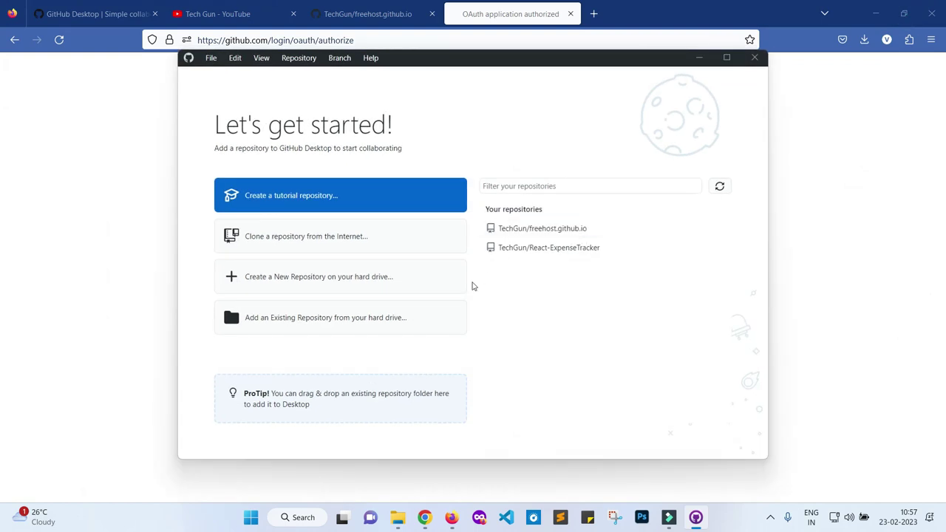
left_click(372, 16)
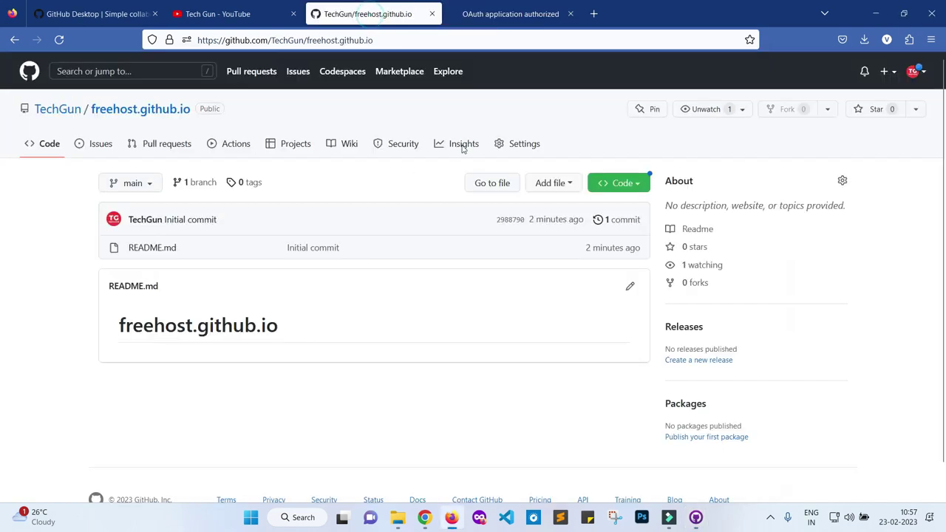
left_click(511, 15)
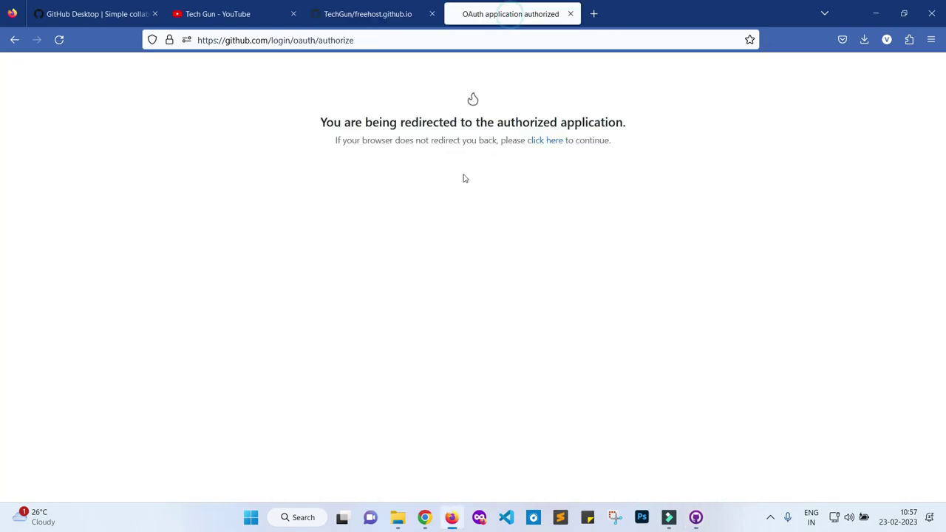
left_click(570, 15)
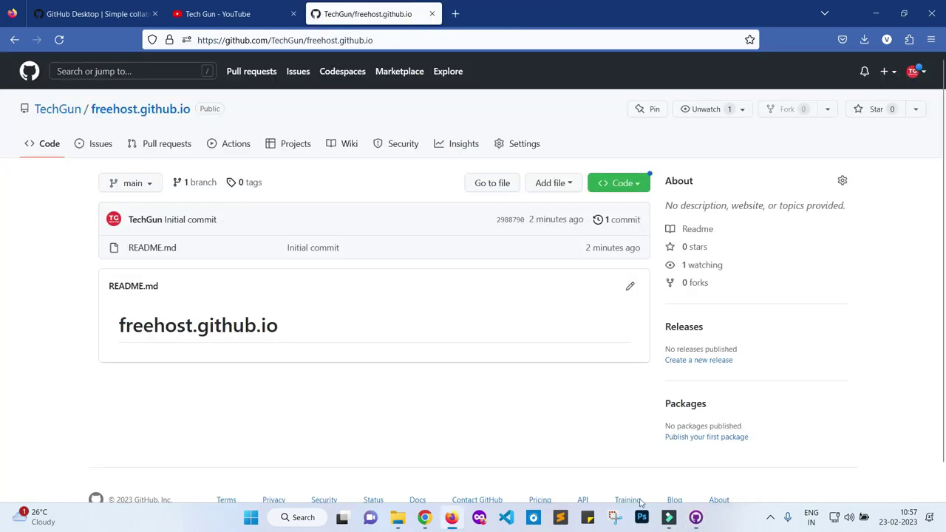
Switch to GitHub Desktop and start cloning the freehost.github.io repository.
left_click(696, 518)
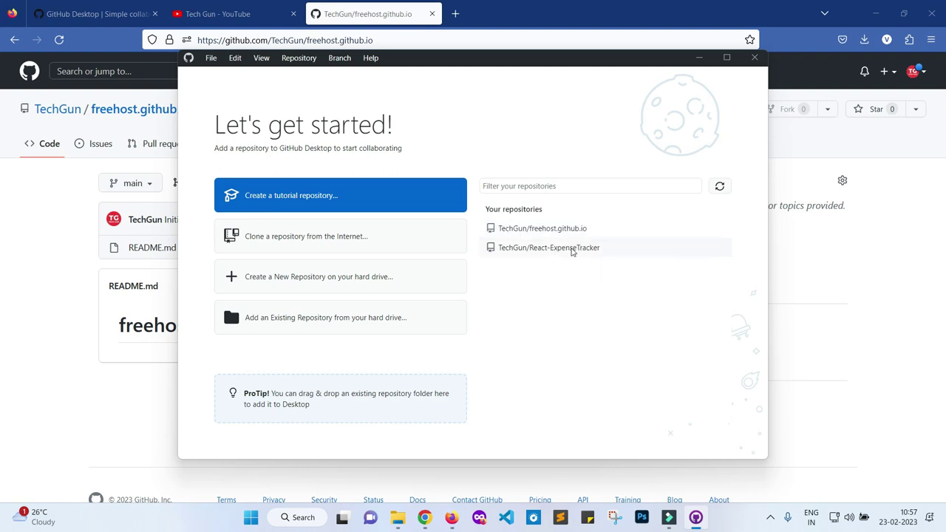
left_click(542, 232)
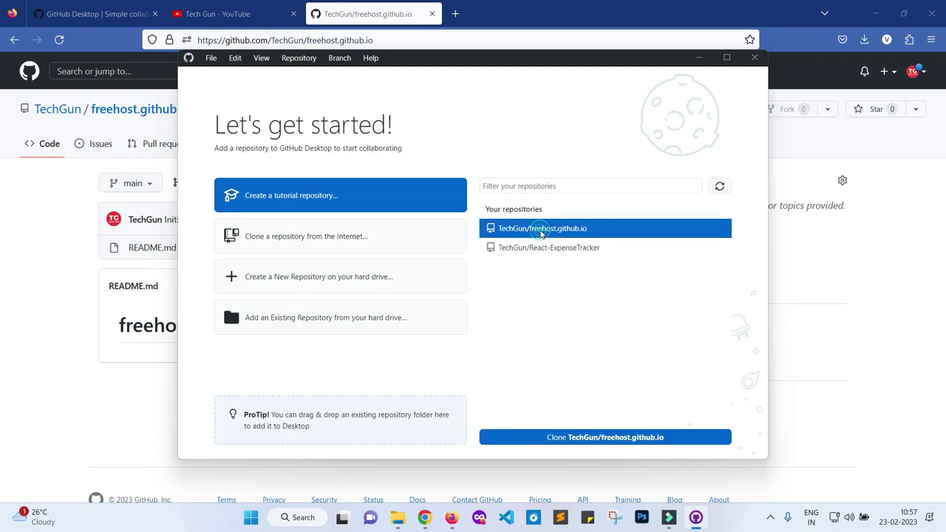
left_click(591, 437)
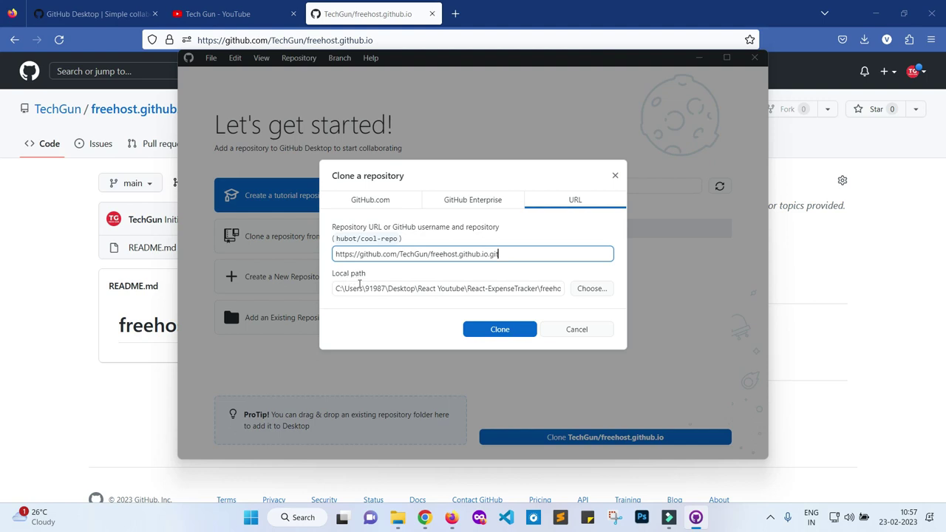
Create a folder named freehost-github in the local Documents folder and choose it as the clone's local path.
left_click(601, 291)
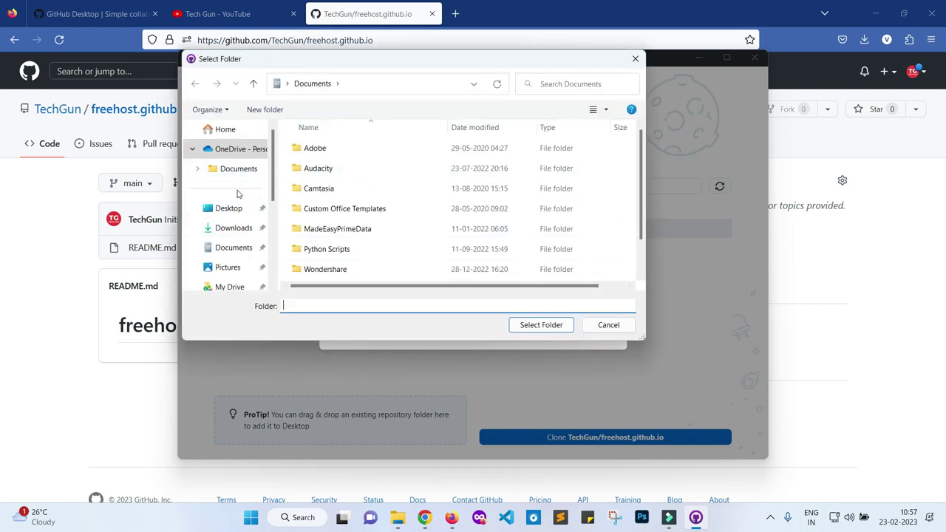
left_click(227, 169)
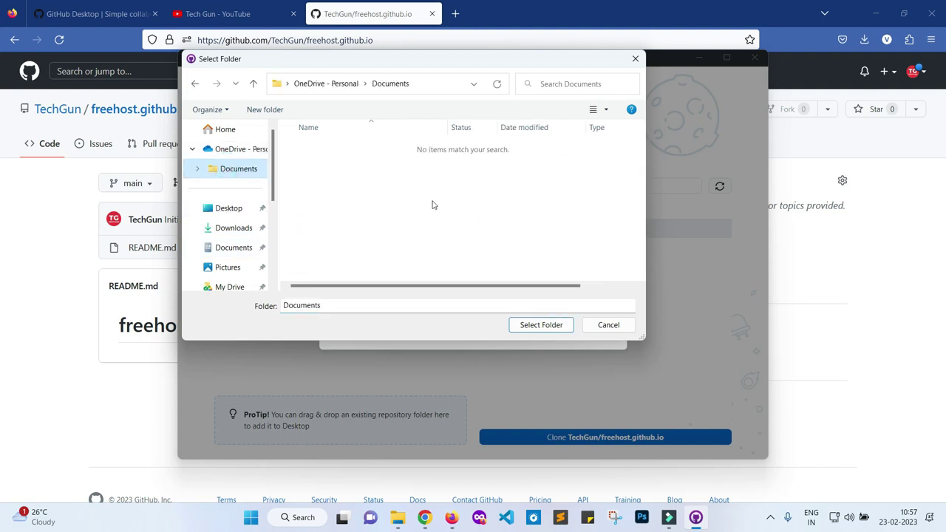
left_click(238, 254)
scroll(348, 203, "down", 1)
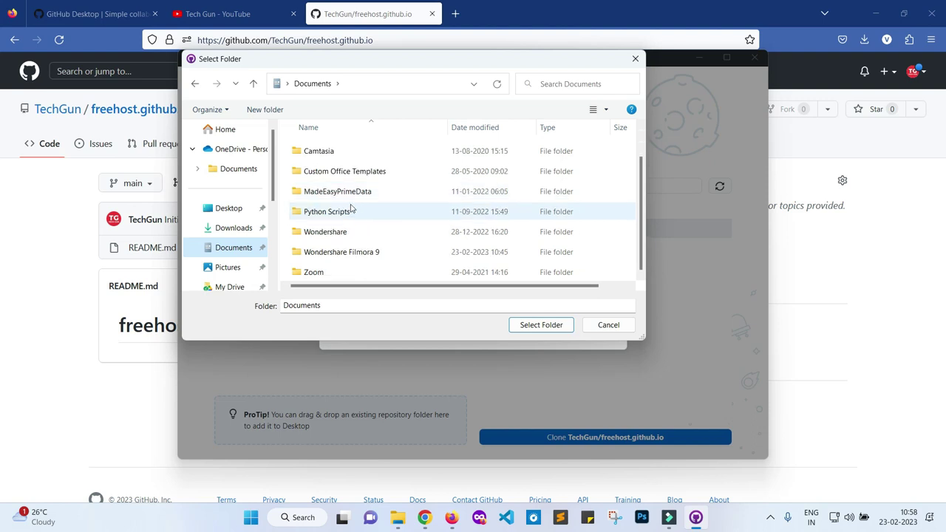
left_click(255, 110)
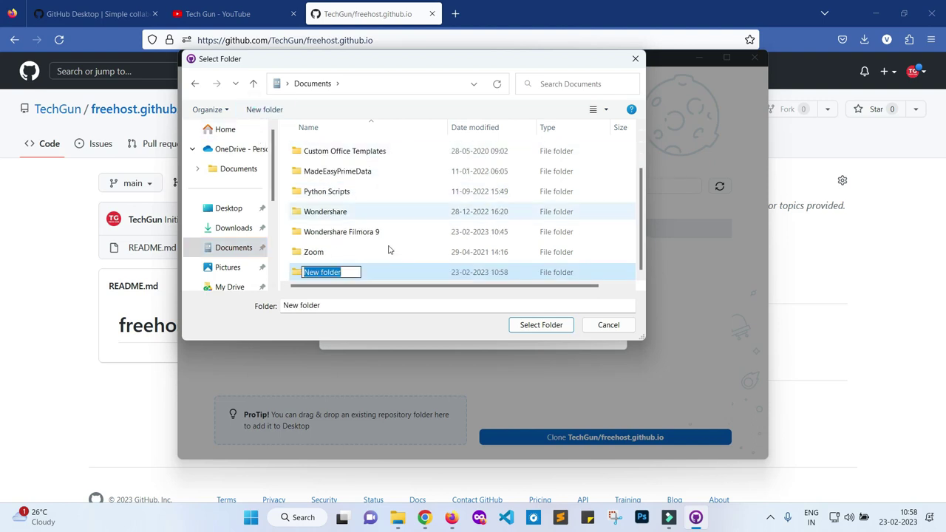
type("freehost")
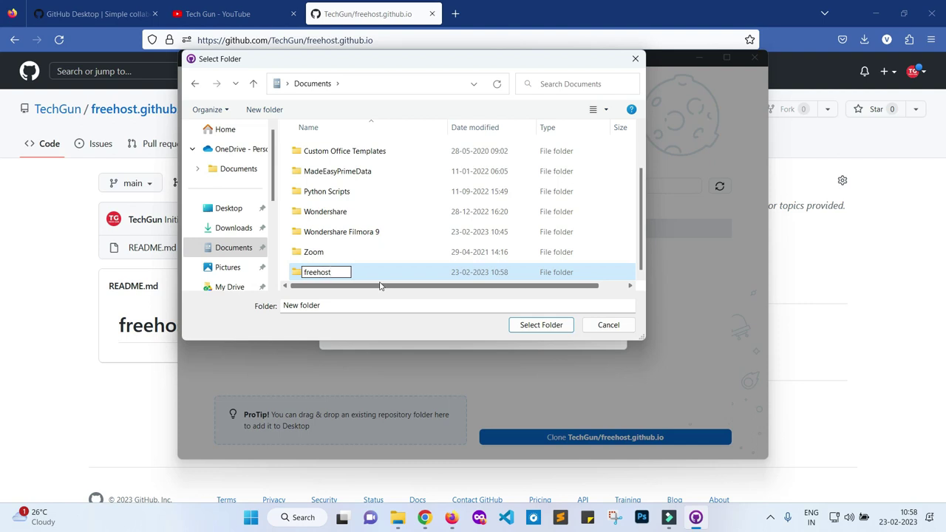
type("-github")
key("Return")
key("Return")
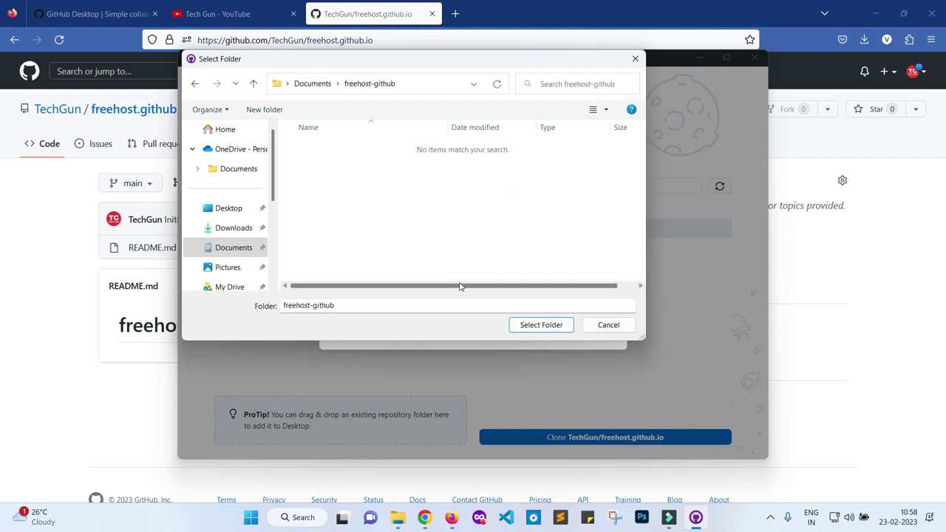
left_click(540, 325)
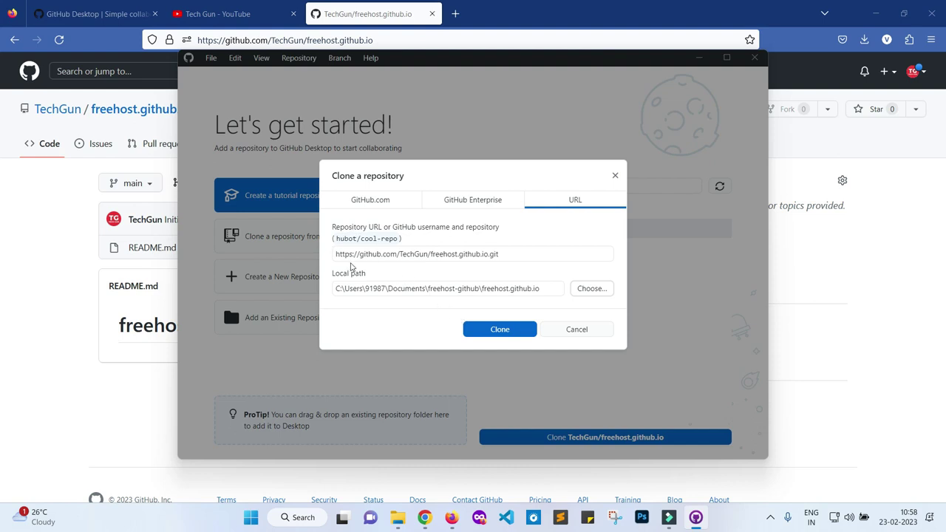
Check the repository URL against its GitHub page in Firefox and clone freehost.github.io into the chosen local path.
left_click_drag(336, 255, 519, 257)
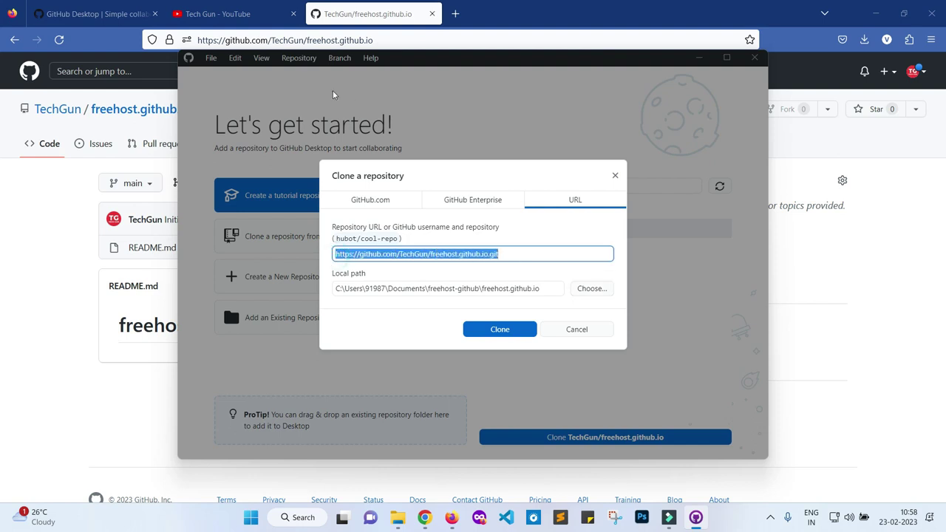
left_click(96, 13)
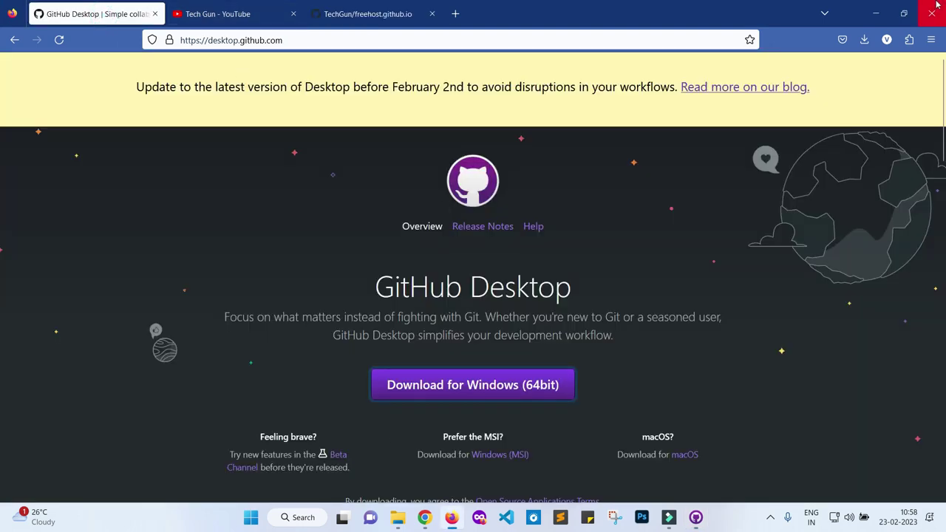
left_click(349, 14)
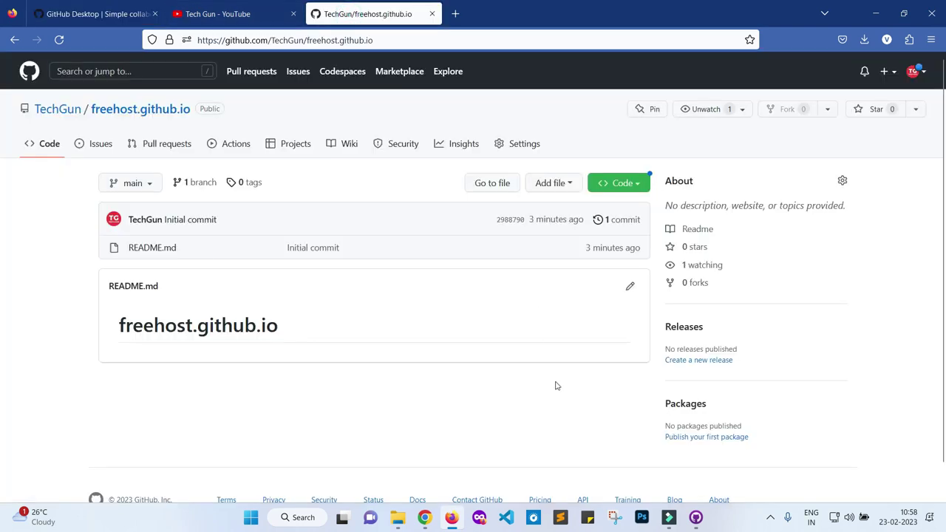
left_click(695, 517)
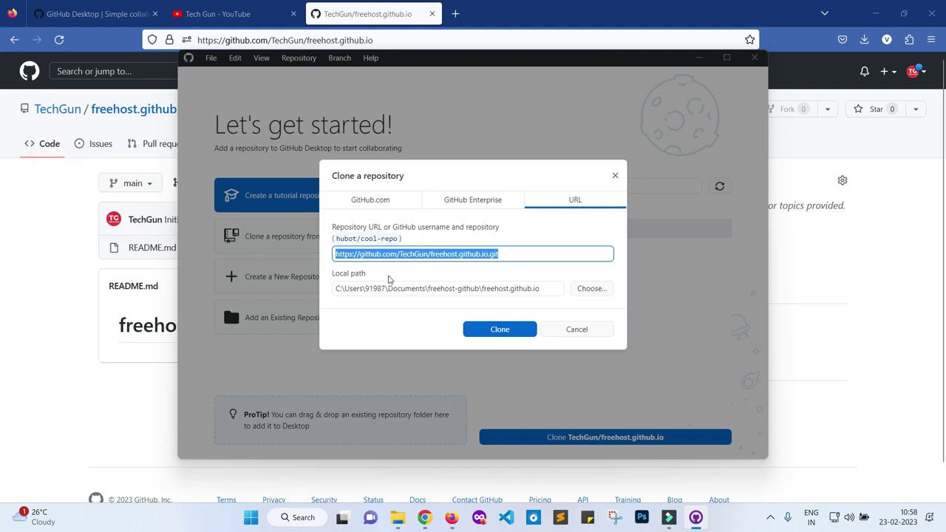
left_click(549, 287)
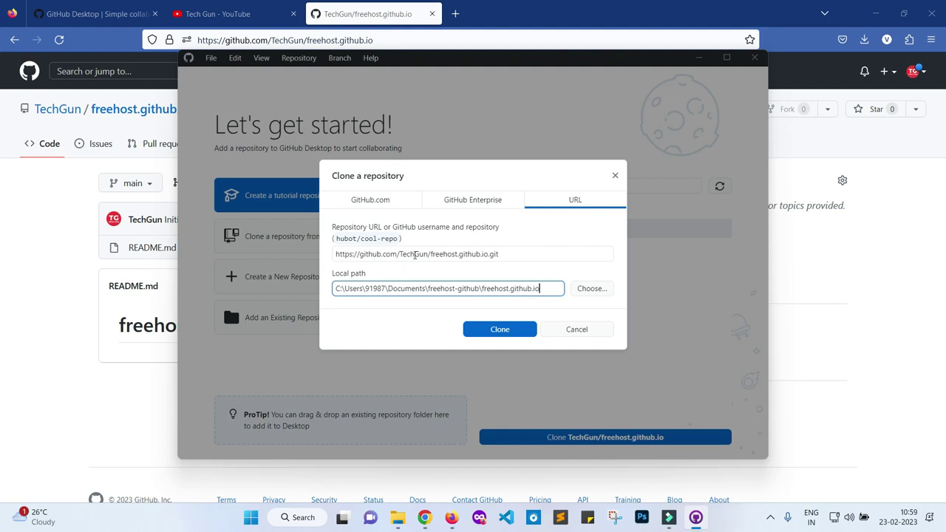
left_click(492, 330)
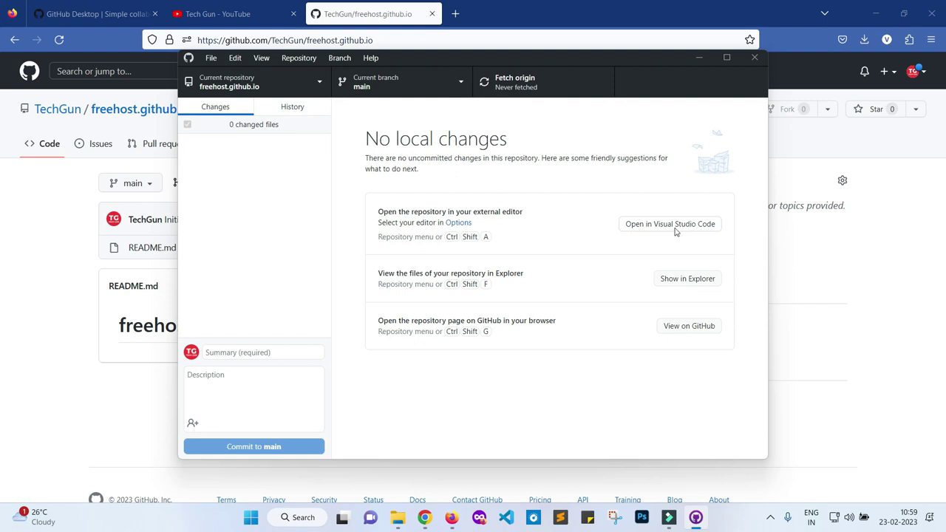
Open the cloned repository's folder in File Explorer and copy all files and folders from seo-agency-website-template into it.
left_click(687, 279)
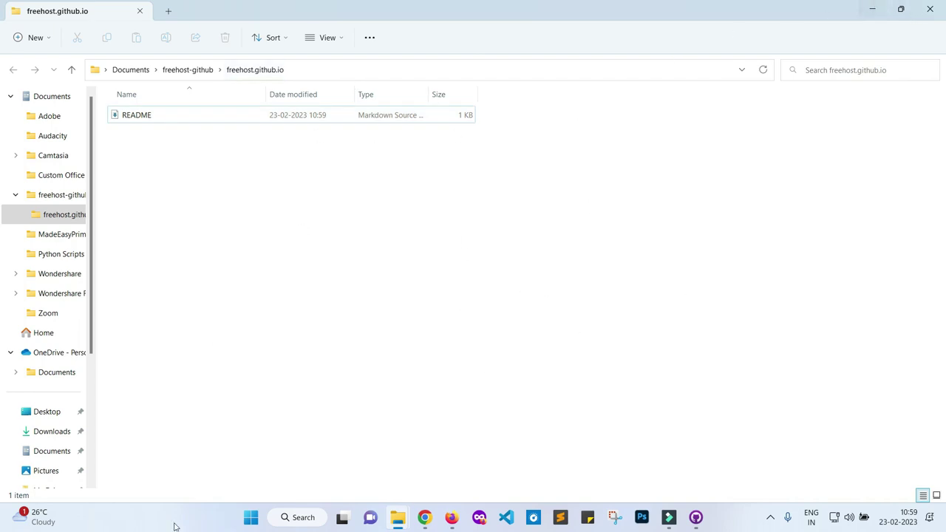
mouse_move(395, 498)
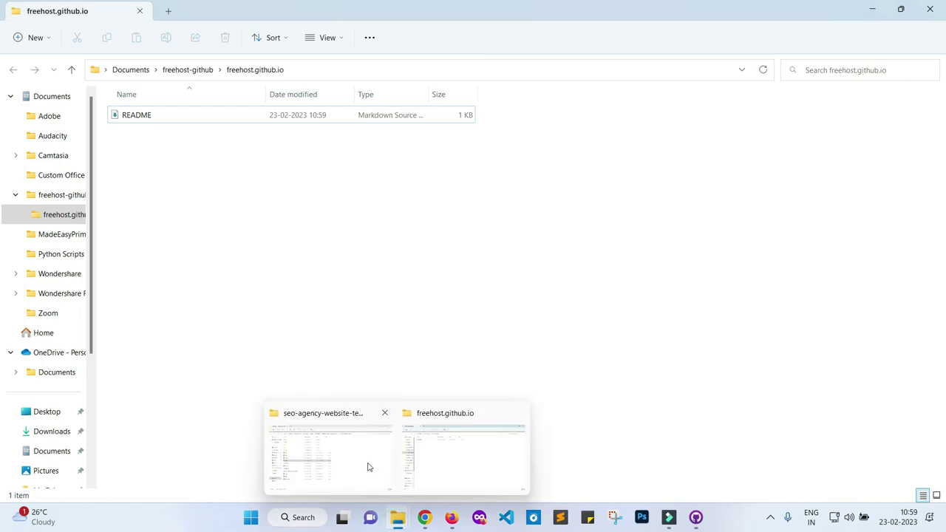
left_click(370, 466)
left_click_drag(179, 458, 146, 108)
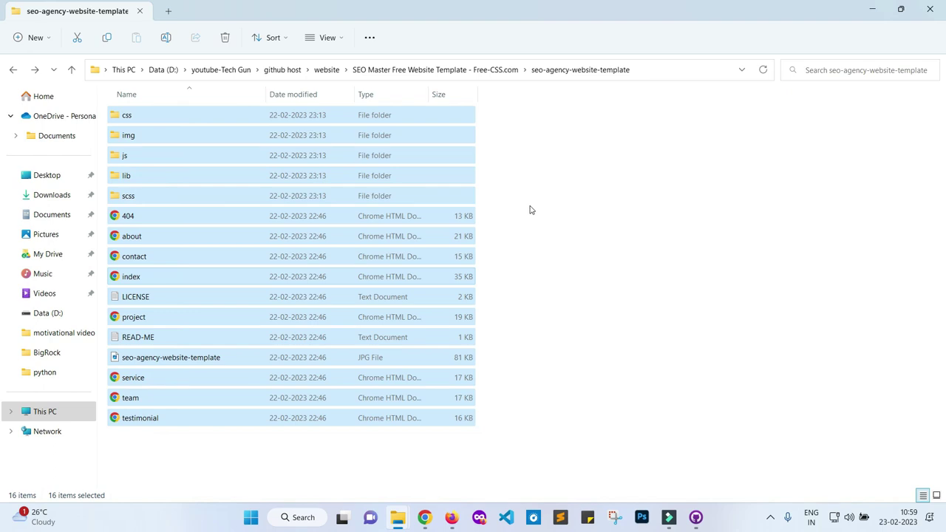
left_click(872, 9)
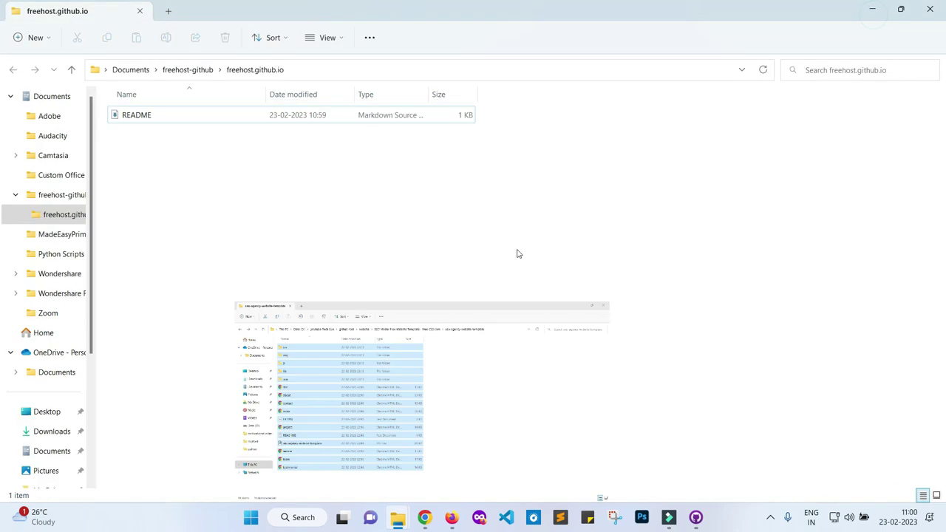
left_click(473, 237)
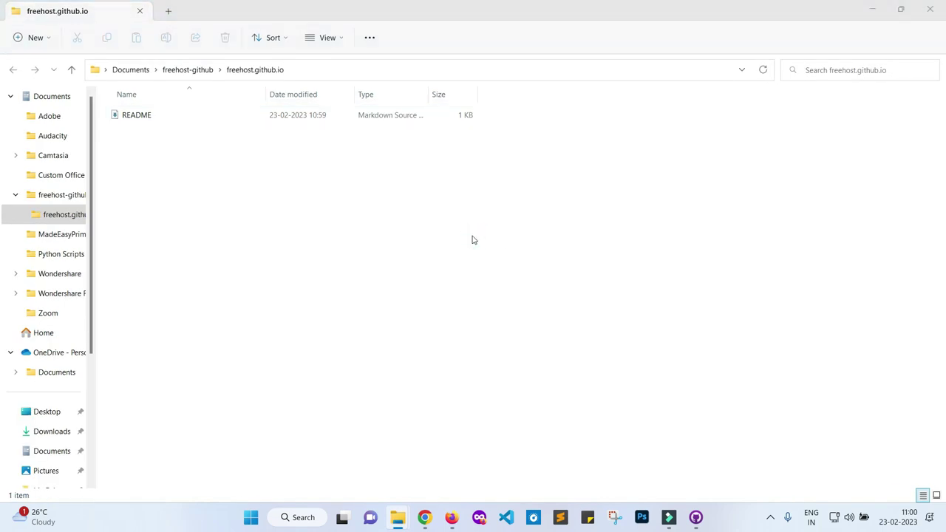
key("ctrl+v")
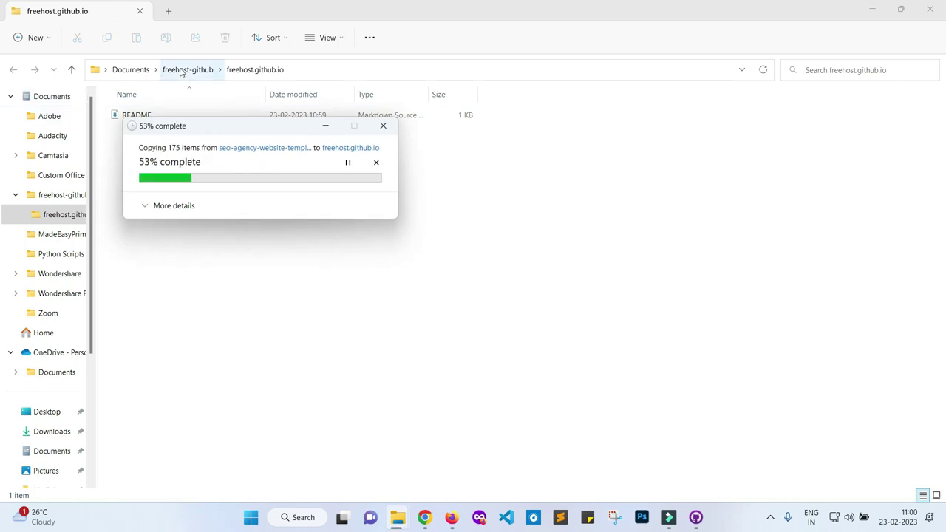
left_click(545, 335)
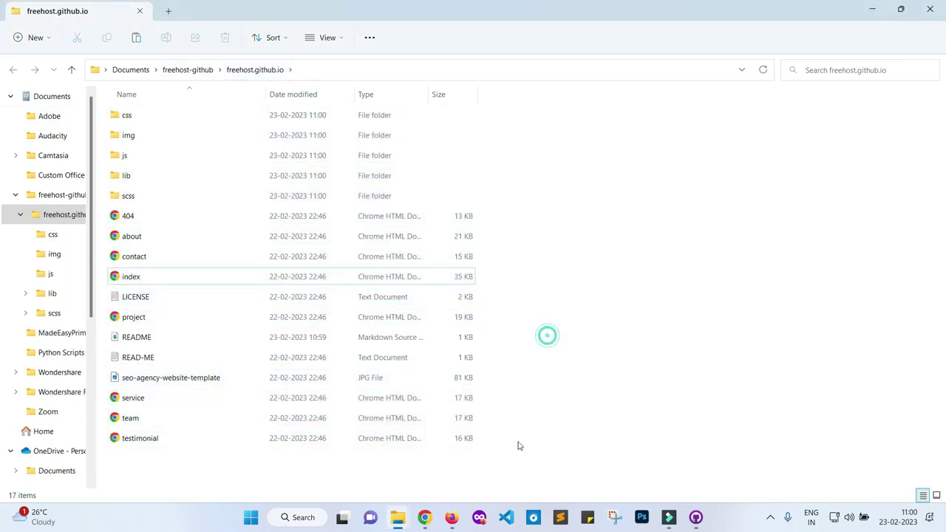
Review the changed files in GitHub Desktop and commit them to main with the summary "first commit".
left_click(695, 517)
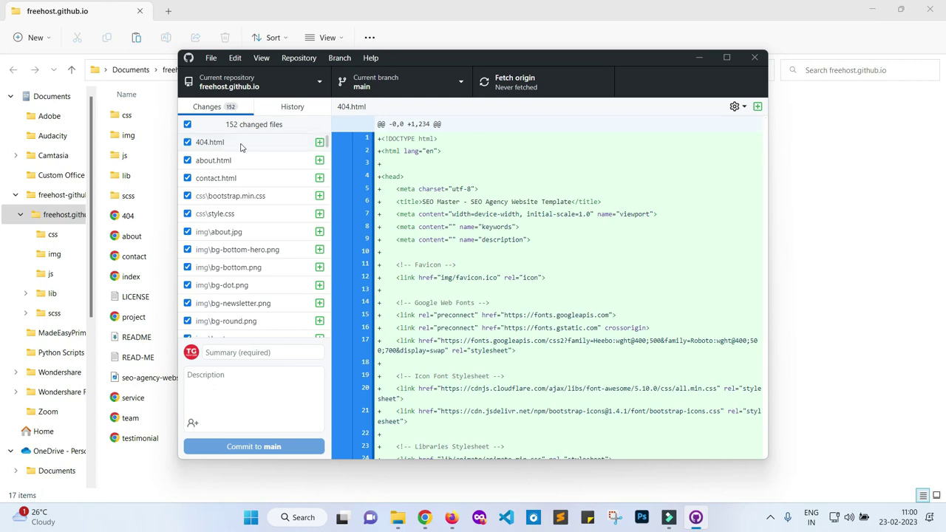
scroll(251, 275, "down", 5)
scroll(253, 277, "down", 10)
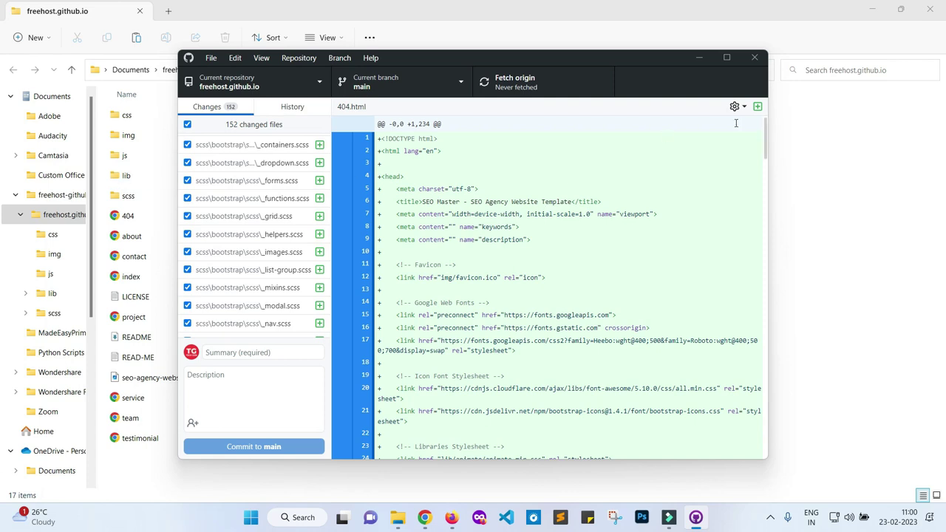
scroll(270, 258, "down", 10)
scroll(271, 244, "down", 10)
left_click(244, 353)
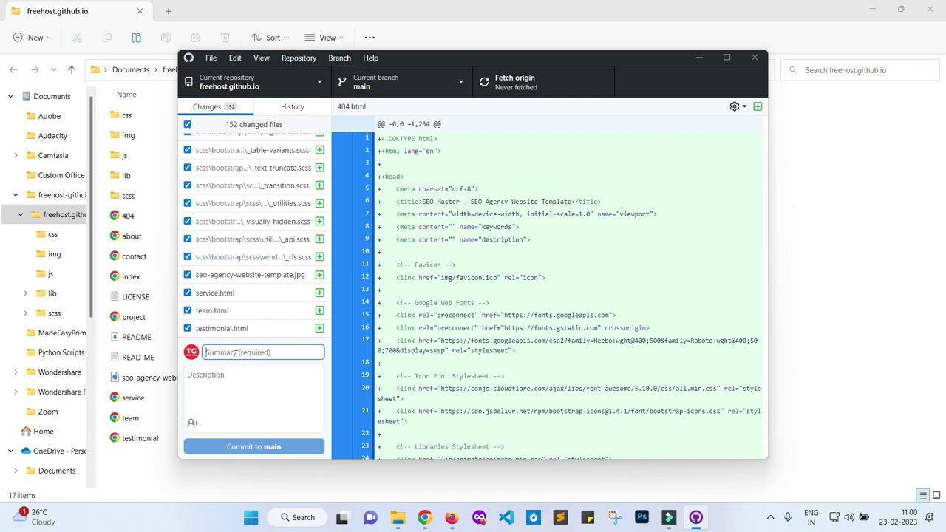
type("fis")
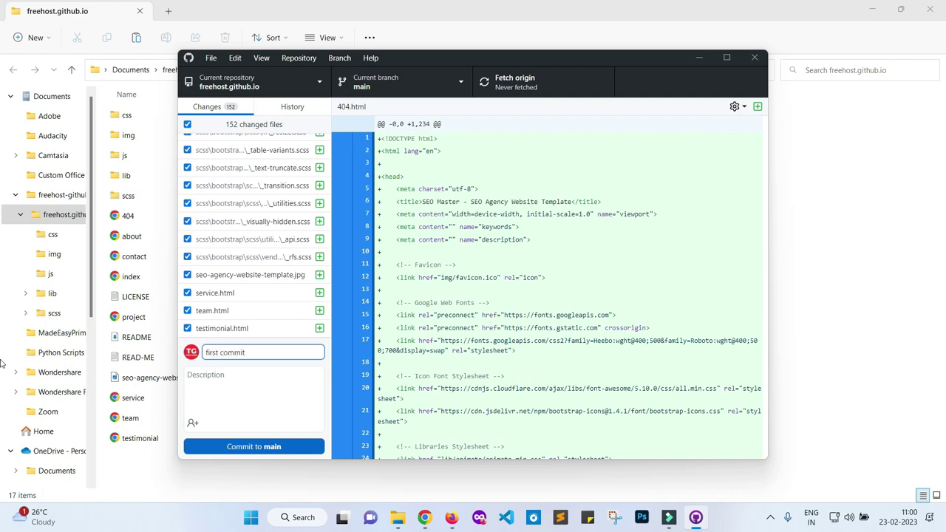
left_click(244, 447)
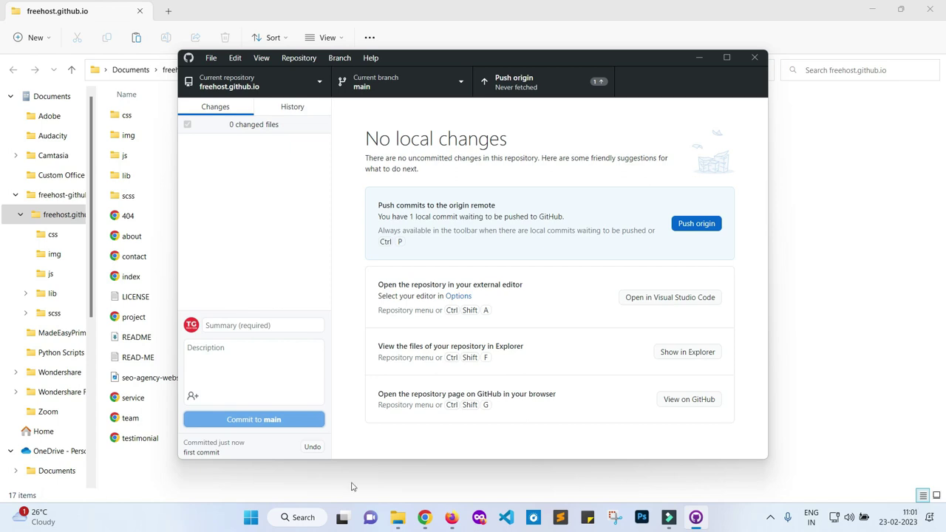
Switch to Firefox and reload the freehost.github.io repository page to check whether the committed files are online.
left_click(451, 518)
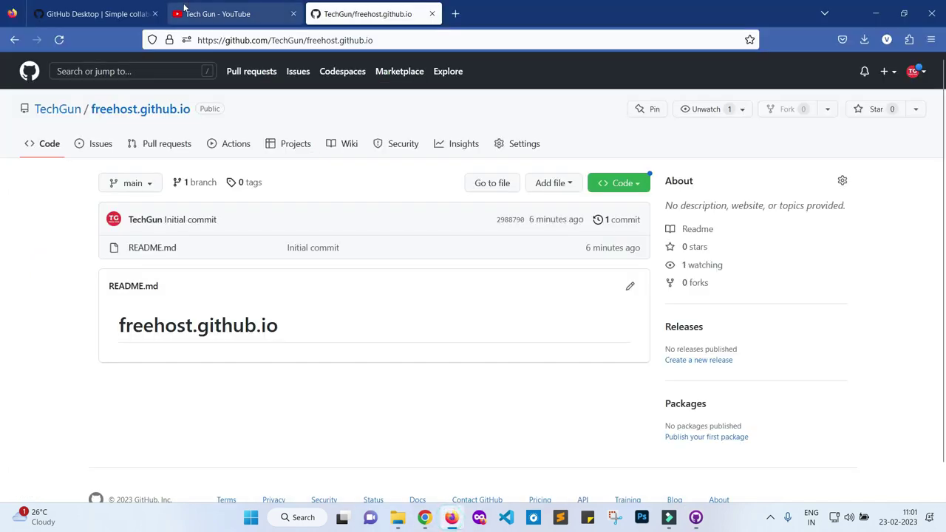
left_click(96, 14)
left_click(381, 13)
left_click(60, 42)
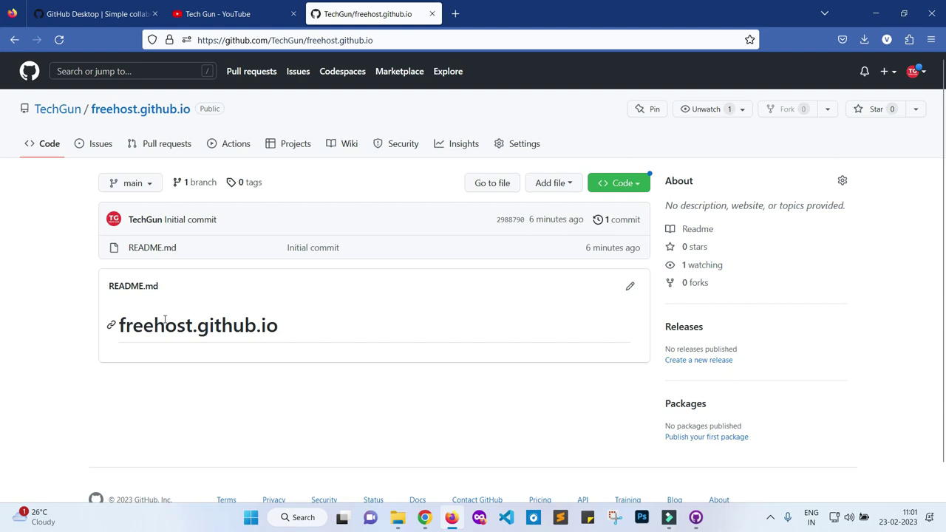
Switch to GitHub Desktop and push the local commit on main to the origin remote.
left_click(877, 13)
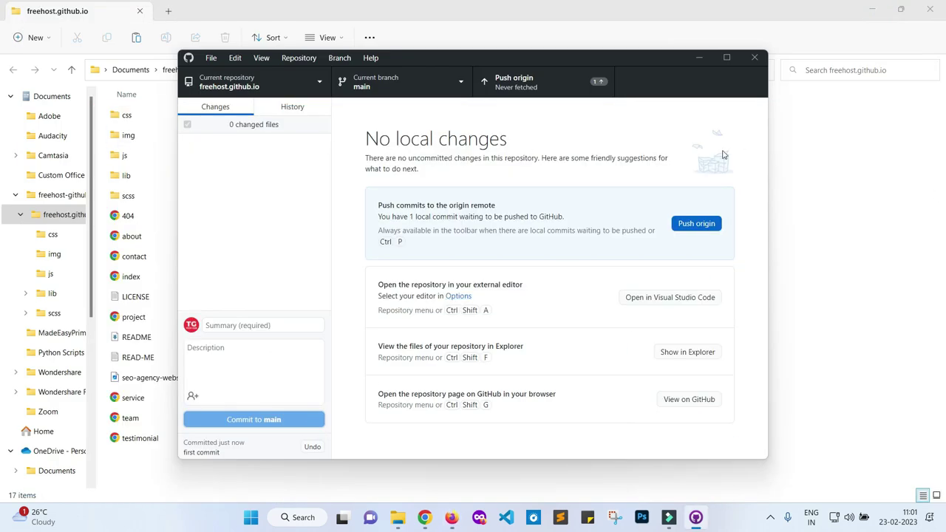
left_click(926, 215)
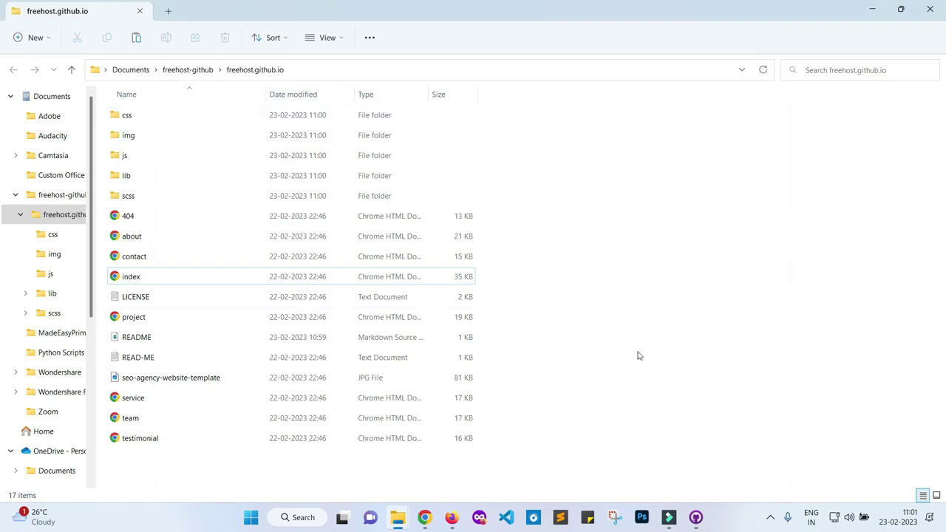
left_click(696, 517)
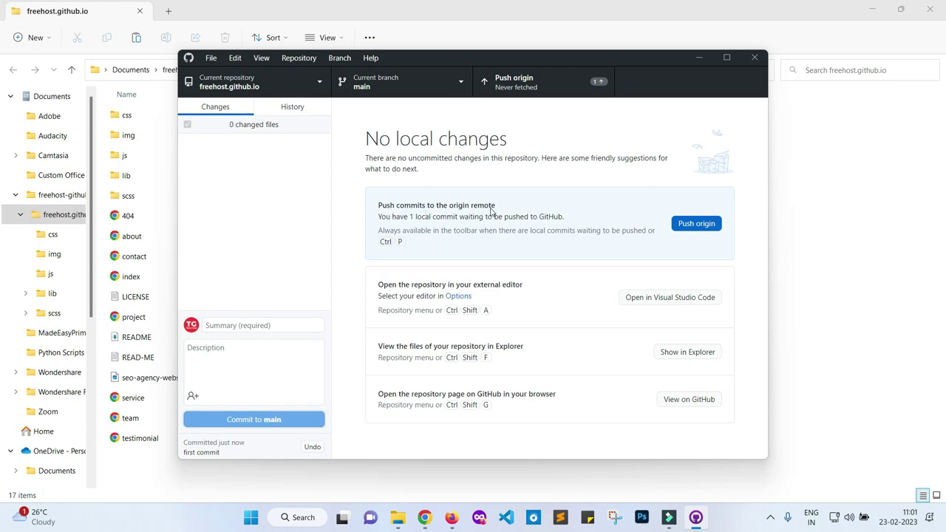
left_click(693, 225)
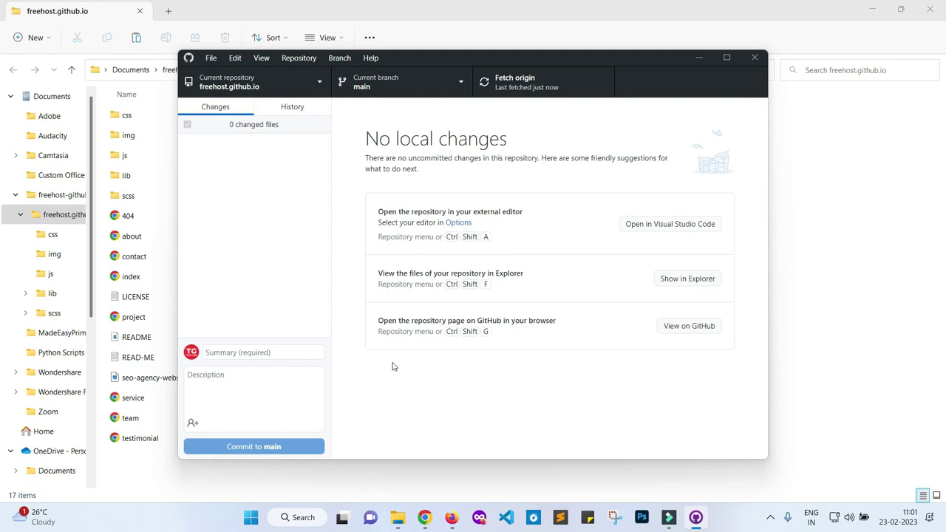
Switch to Firefox, reload the freehost.github.io repository page and look through its list of pushed files and folders.
left_click(452, 518)
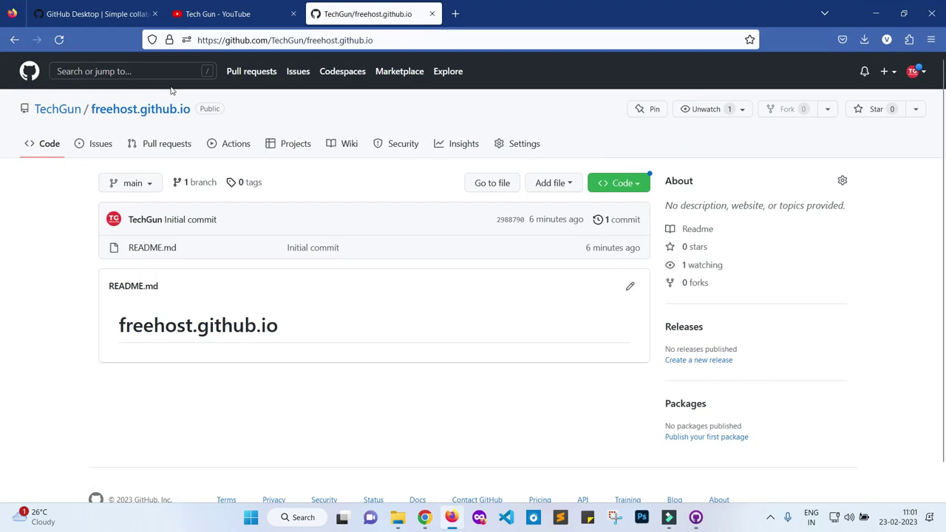
left_click(66, 46)
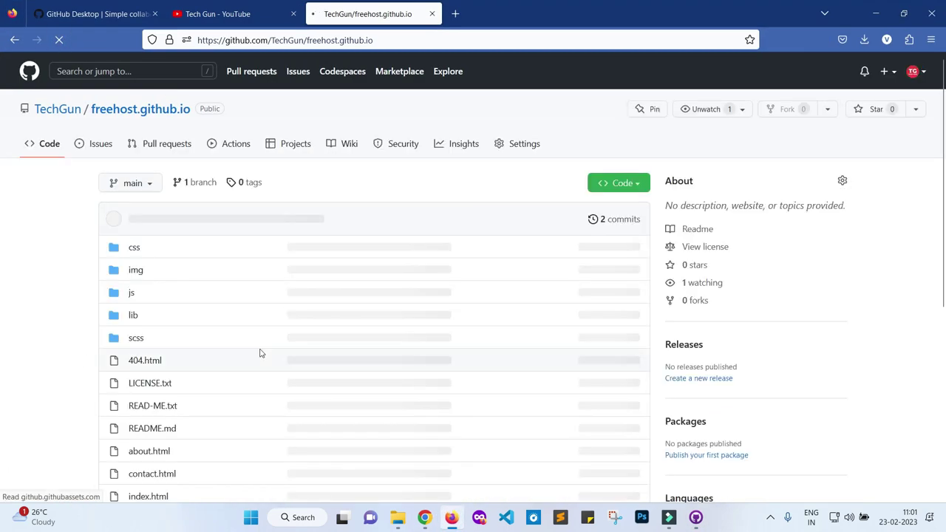
scroll(200, 259, "down", 4)
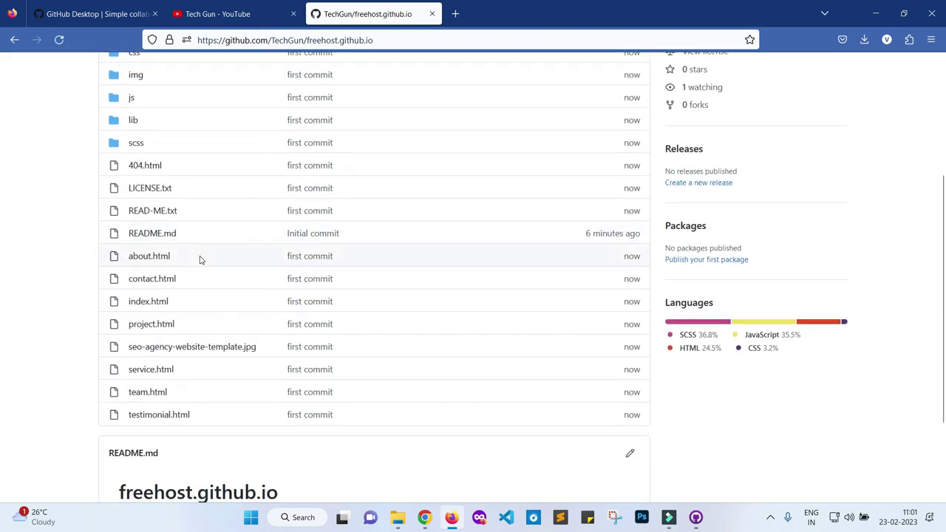
scroll(199, 262, "up", 3)
scroll(200, 264, "down", 2)
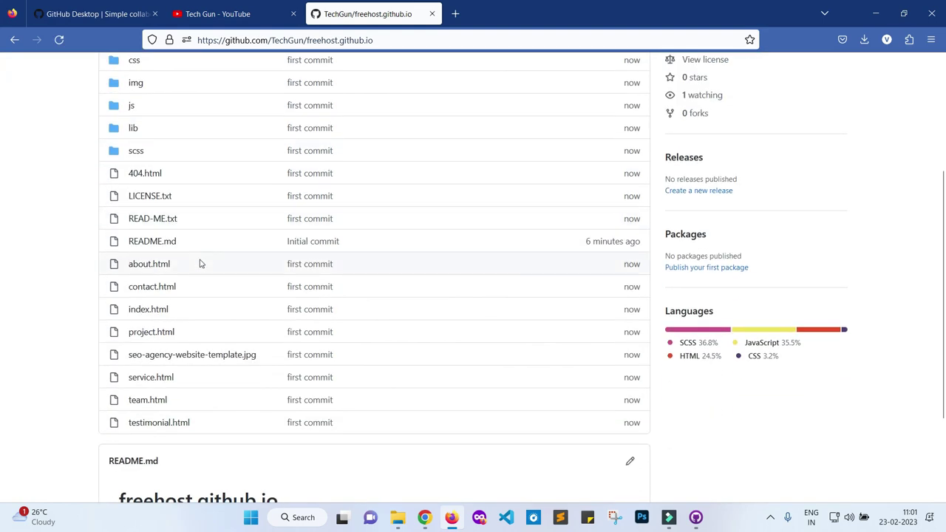
scroll(212, 280, "up", 1)
left_click(696, 519)
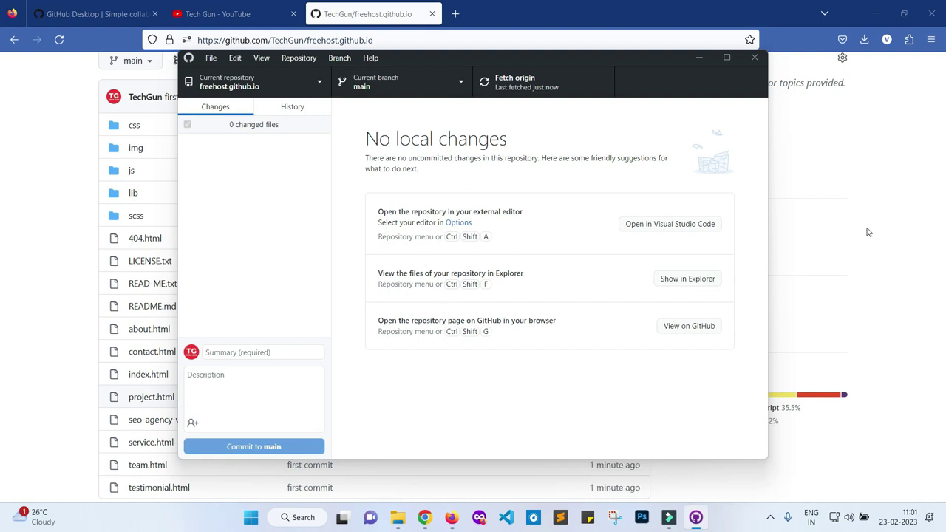
left_click(2, 138)
scroll(273, 271, "up", 3)
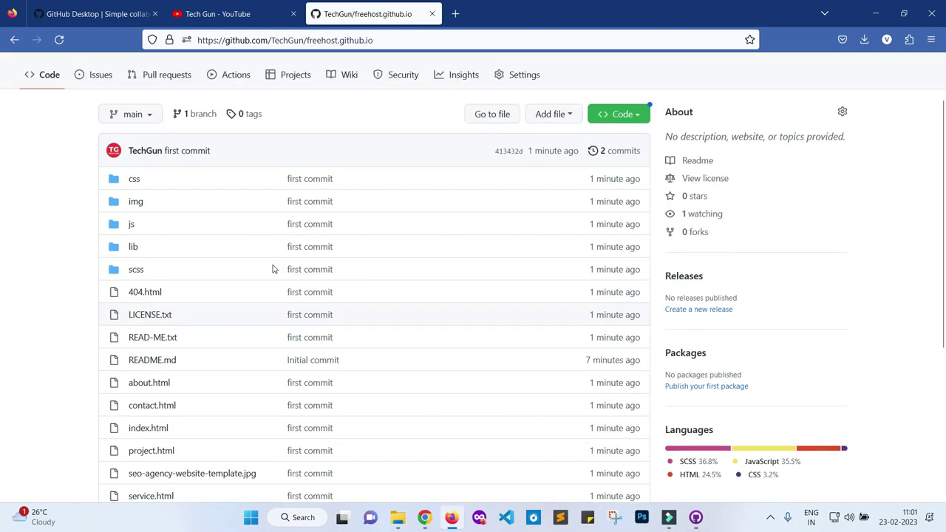
scroll(273, 270, "down", 1)
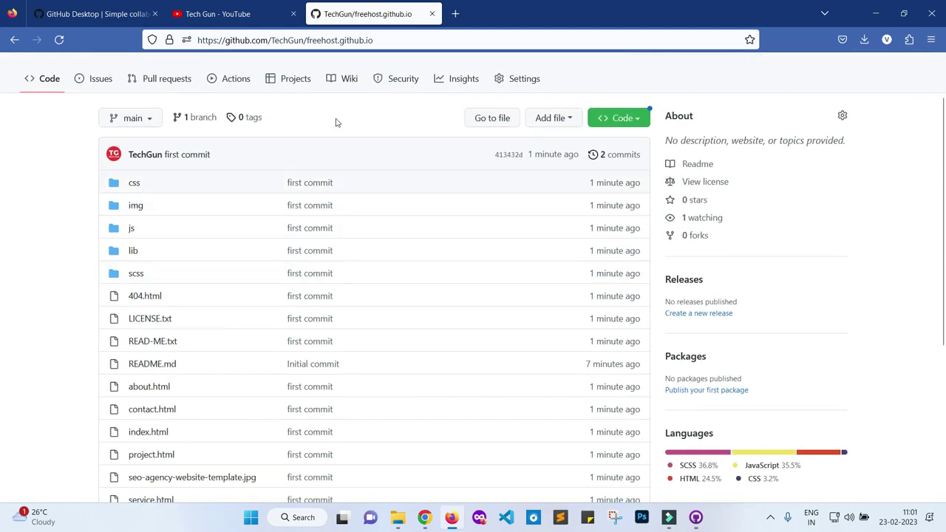
scroll(169, 171, "down", 3)
scroll(170, 177, "up", 3)
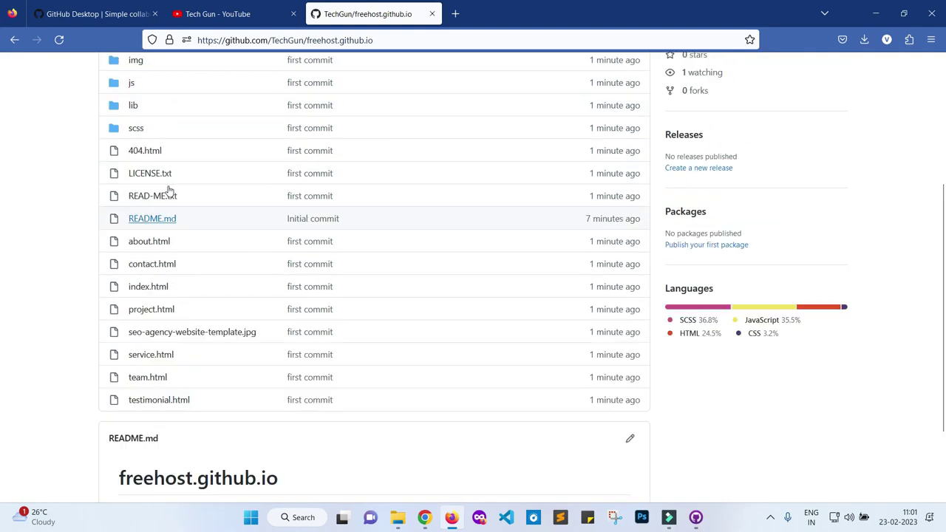
scroll(379, 217, "up", 1)
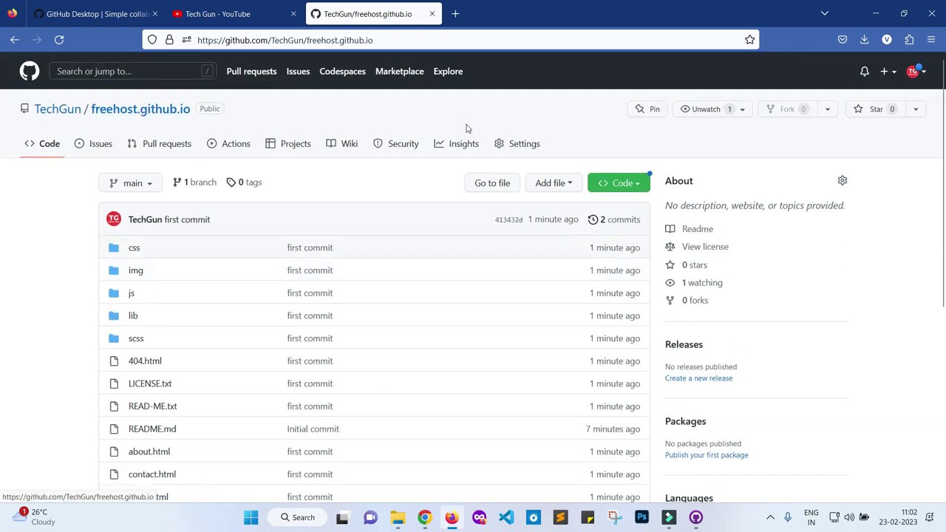
Configure GitHub Pages for the repository to deploy from the main branch's / (root) folder and save the source.
left_click(527, 145)
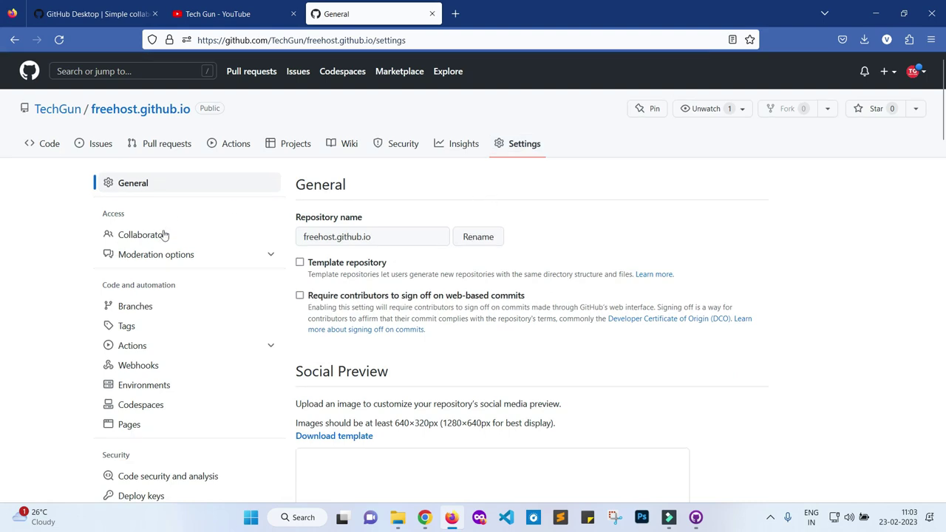
left_click(131, 426)
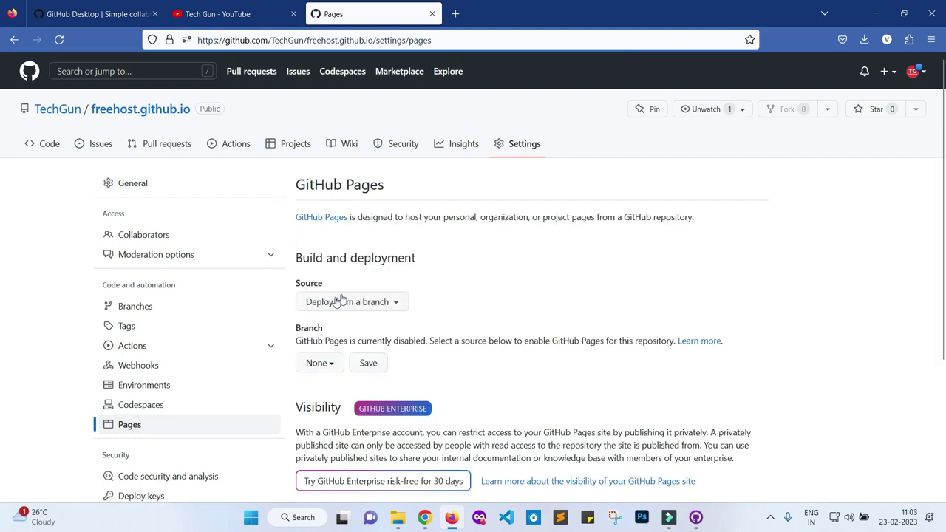
left_click(395, 301)
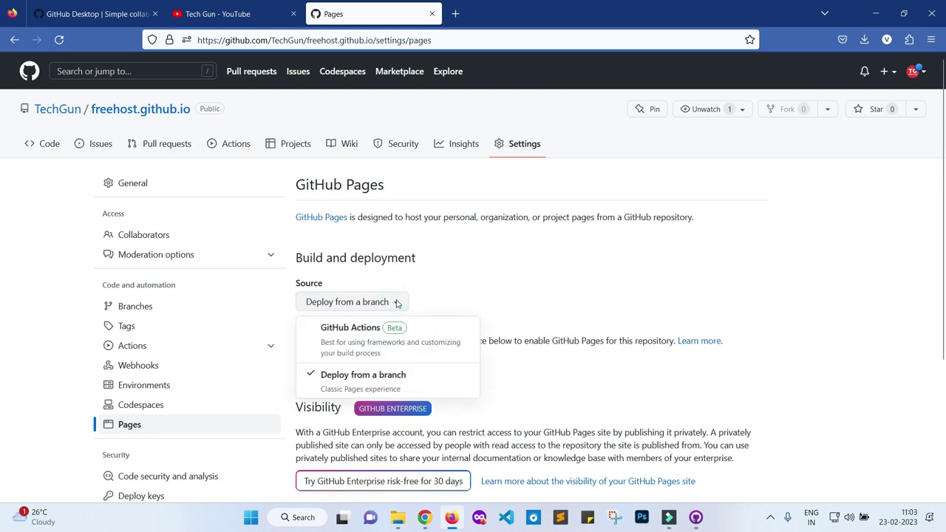
left_click(379, 385)
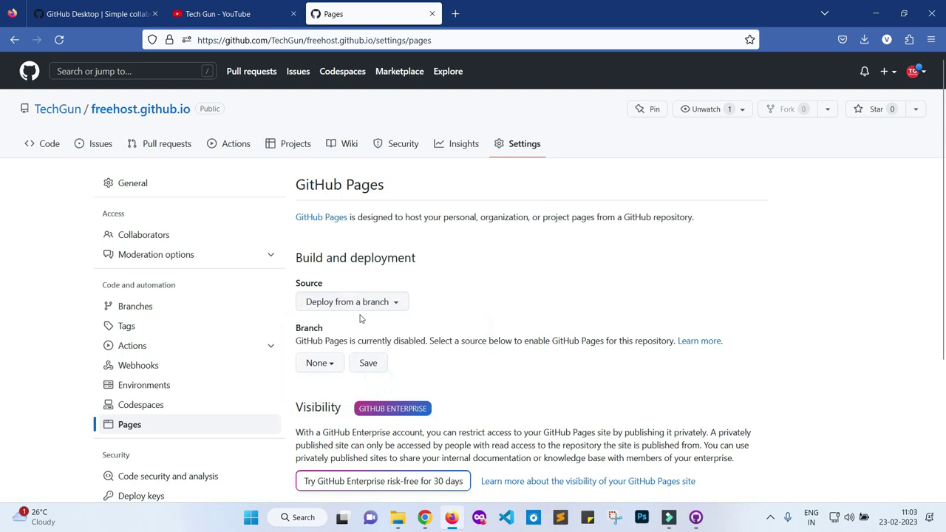
left_click(324, 366)
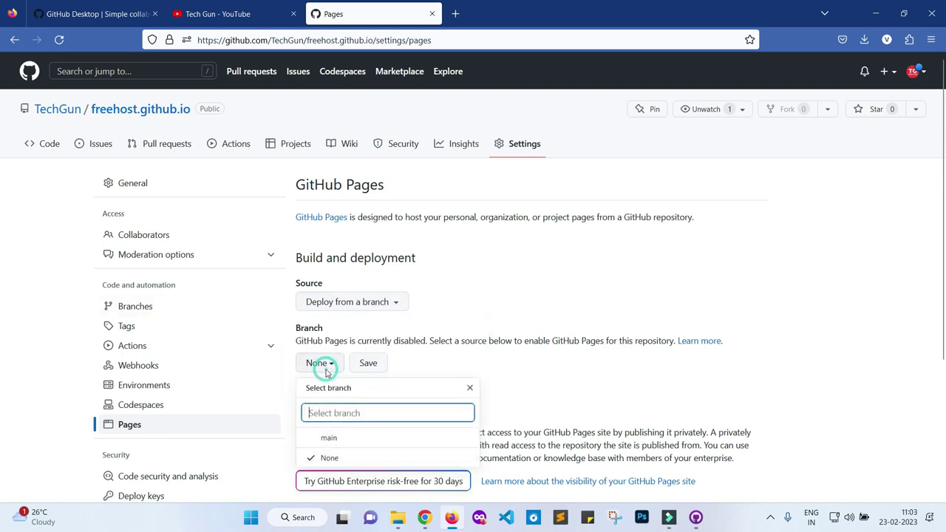
left_click(344, 441)
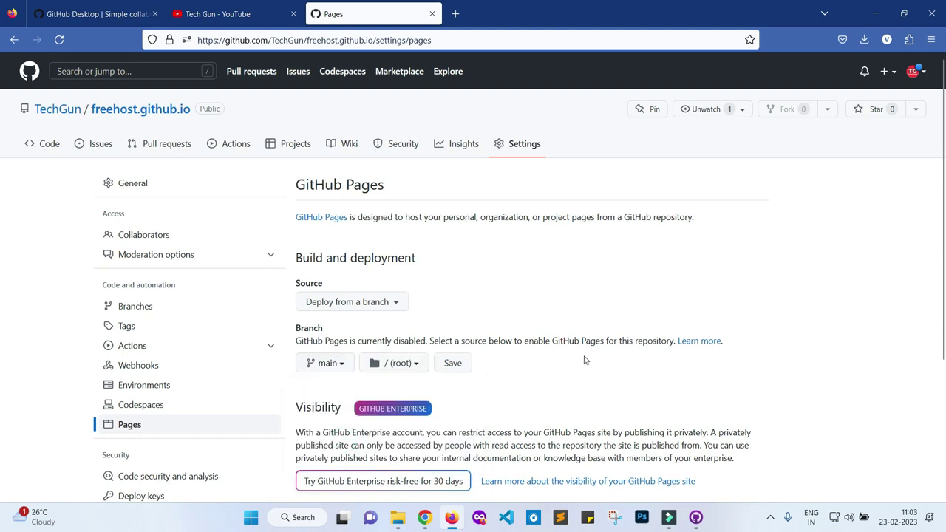
left_click(452, 363)
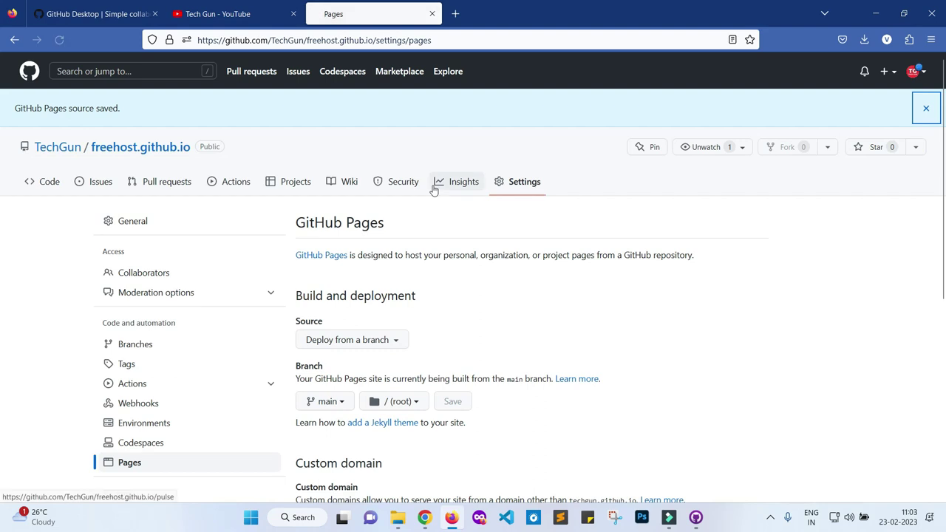
Look over the custom domain options and reload the GitHub Pages settings to check whether the site is live.
scroll(583, 337, "down", 5)
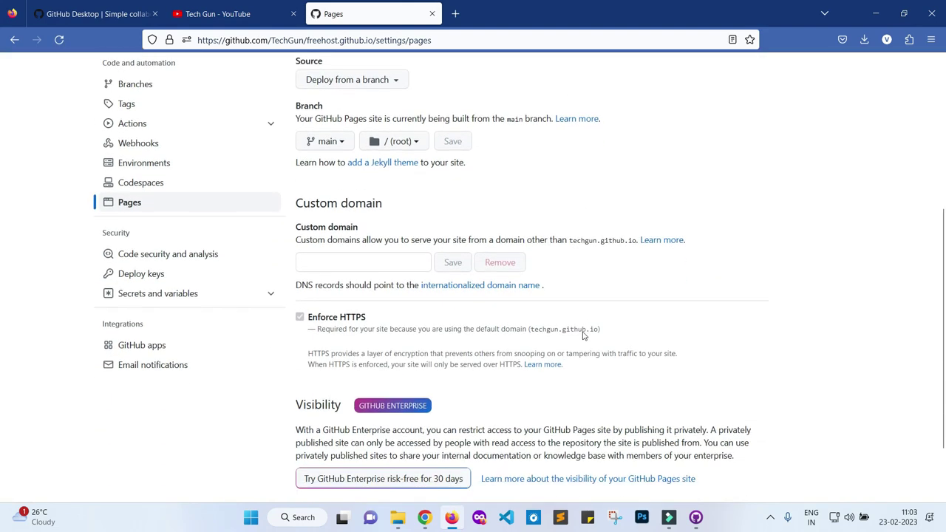
scroll(583, 336, "up", 2)
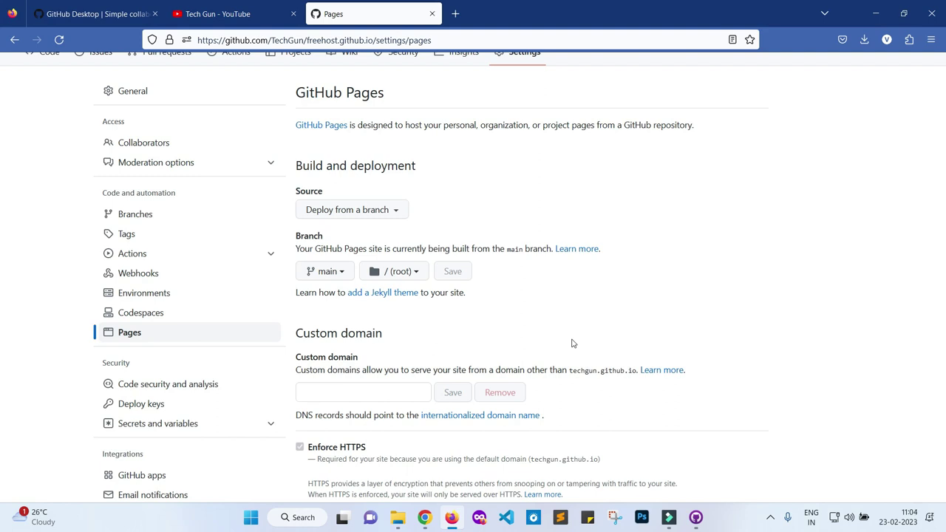
scroll(572, 343, "down", 2)
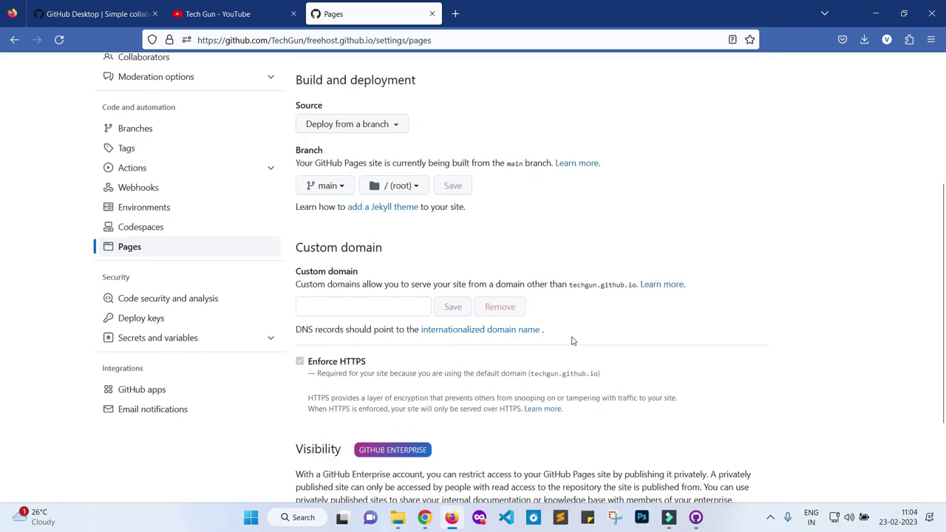
left_click_drag(295, 208, 354, 222)
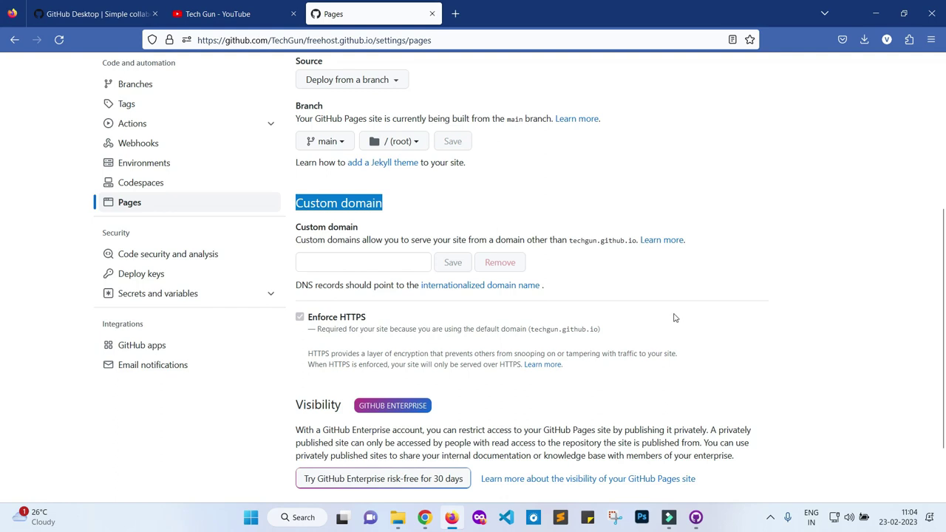
scroll(673, 320, "up", 4)
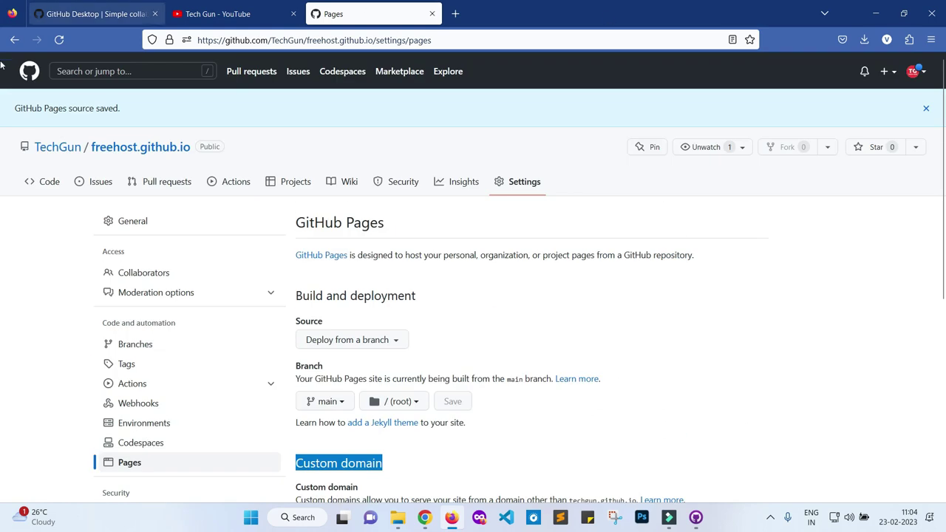
left_click(59, 41)
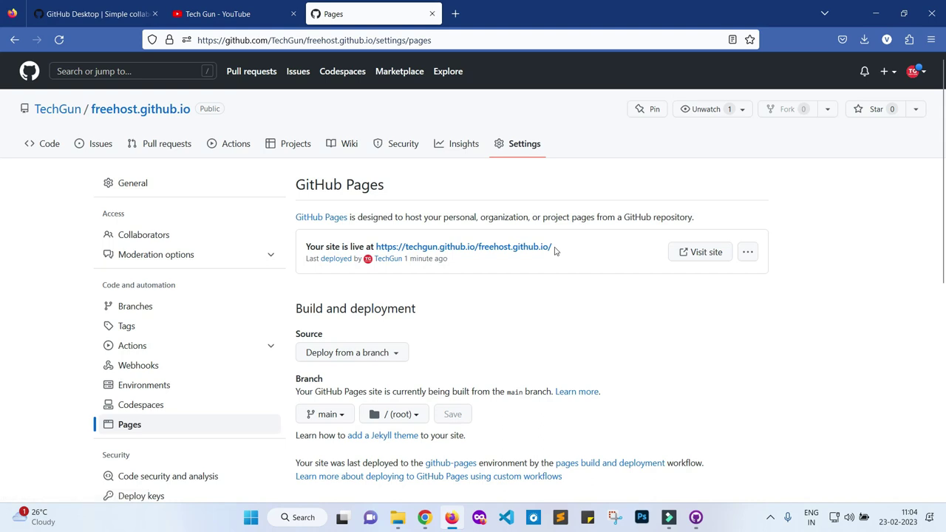
left_click_drag(556, 251, 375, 249)
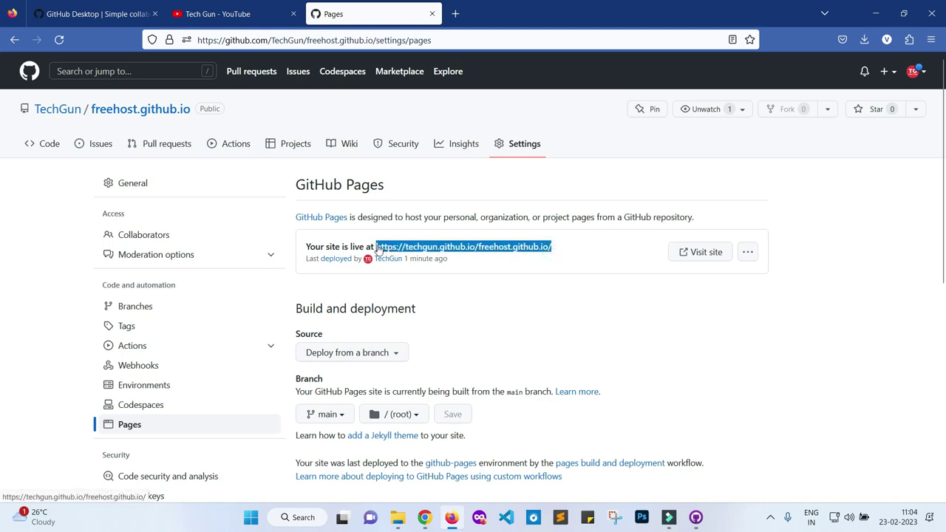
middle_click(446, 249)
left_click(487, 18)
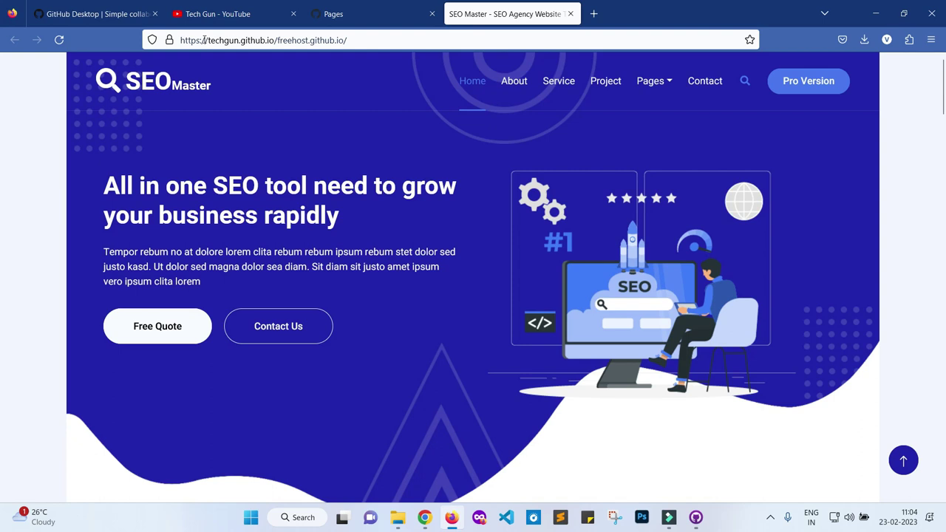
left_click_drag(208, 41, 356, 41)
left_click(356, 40)
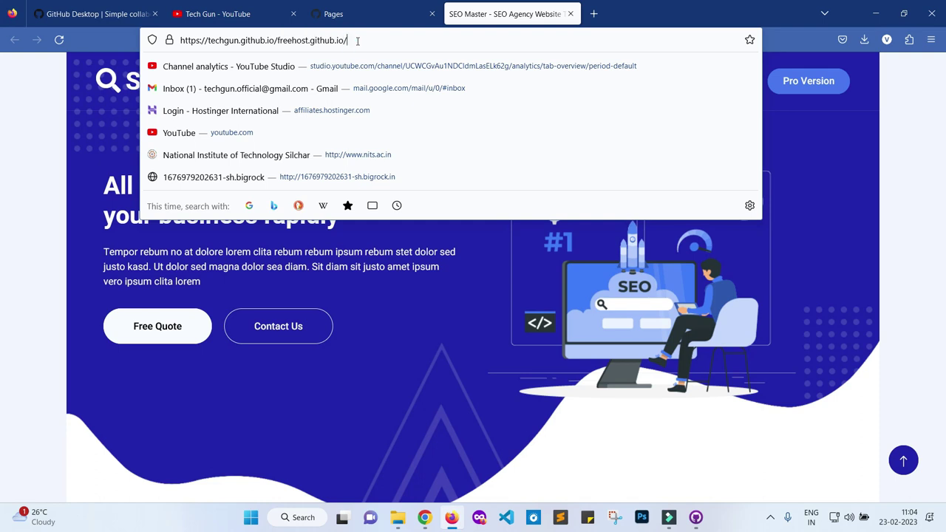
Rename the repository to freehost in its general settings.
left_click(372, 14)
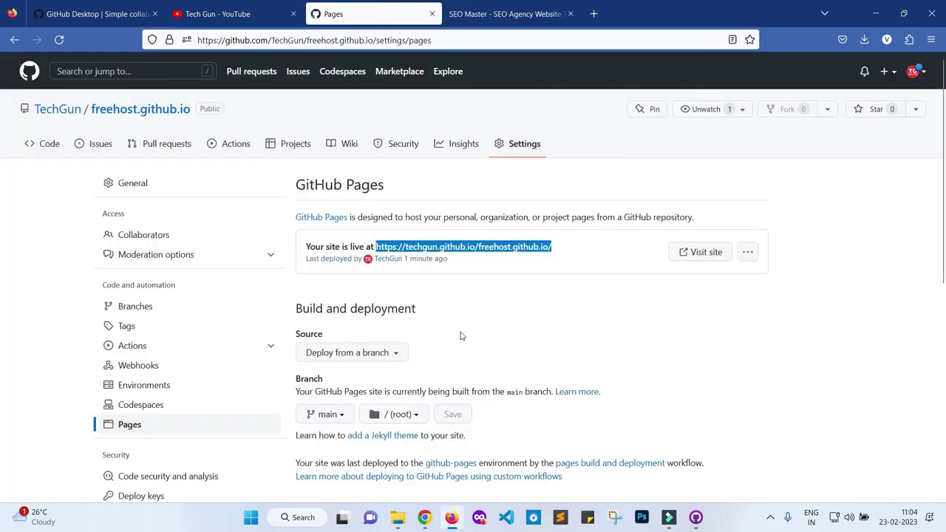
left_click(133, 183)
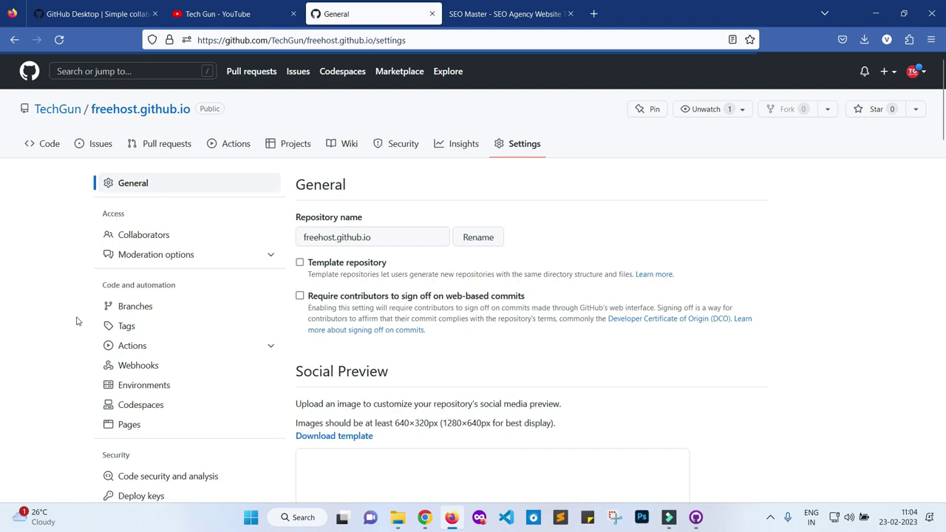
left_click_drag(391, 234, 335, 240)
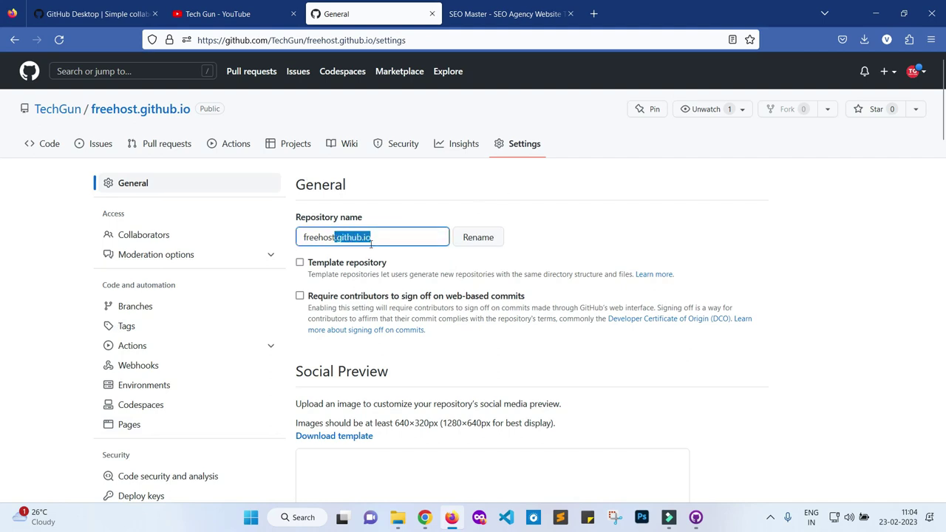
key("BackSpace")
left_click(480, 237)
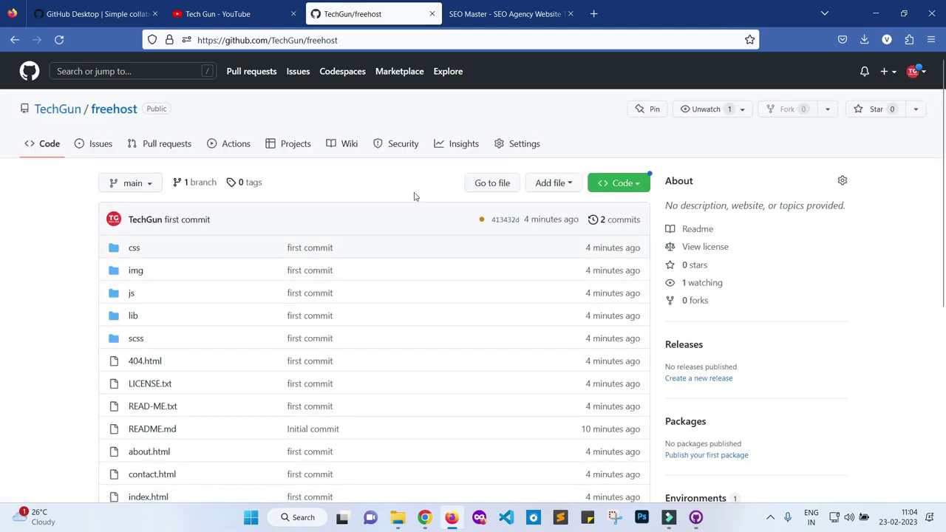
left_click(520, 145)
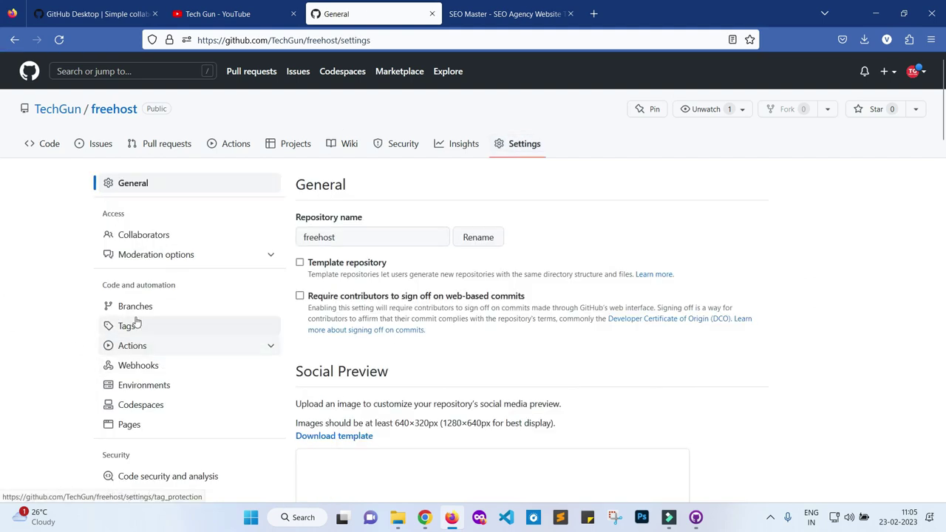
scroll(133, 325, "down", 2)
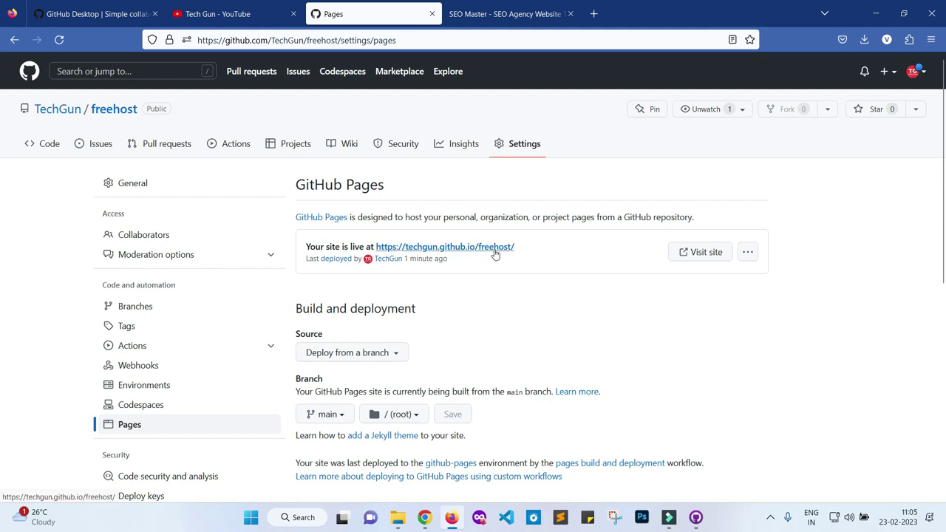
left_click(493, 253)
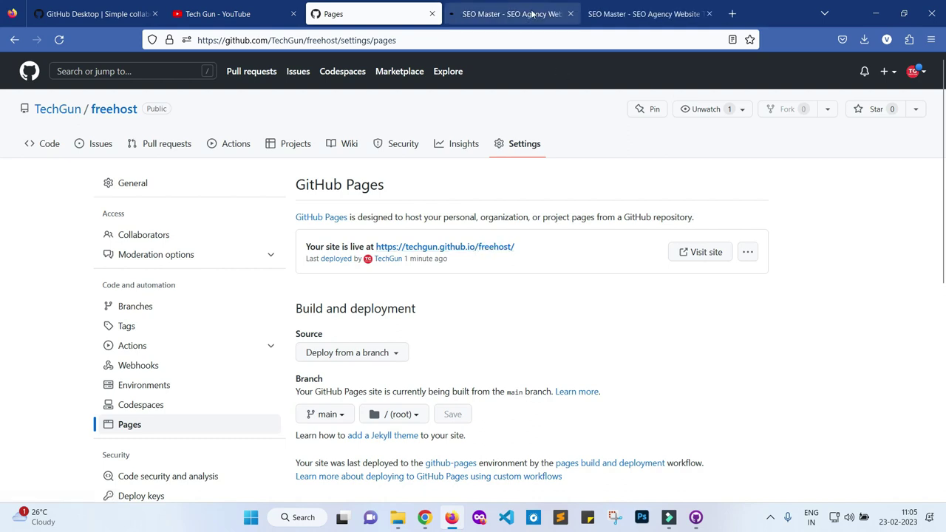
left_click(510, 13)
left_click(710, 14)
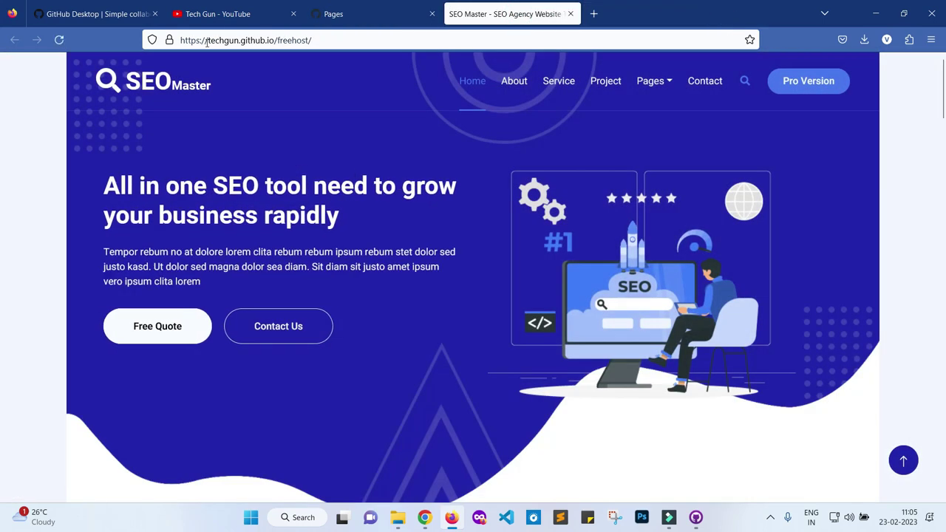
Examine the domain and the repository path in the live site's shortened address.
double_click(222, 40)
left_click_drag(247, 41, 310, 41)
left_click(316, 40)
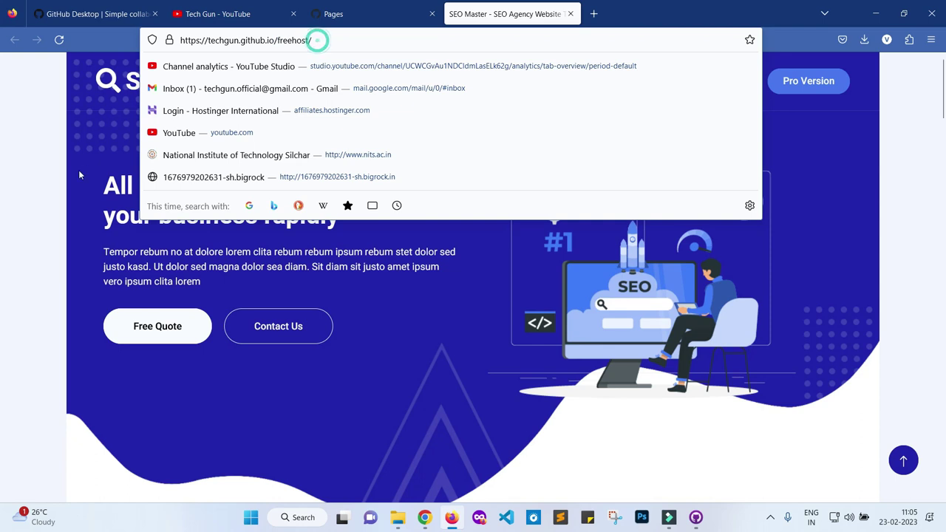
left_click(48, 175)
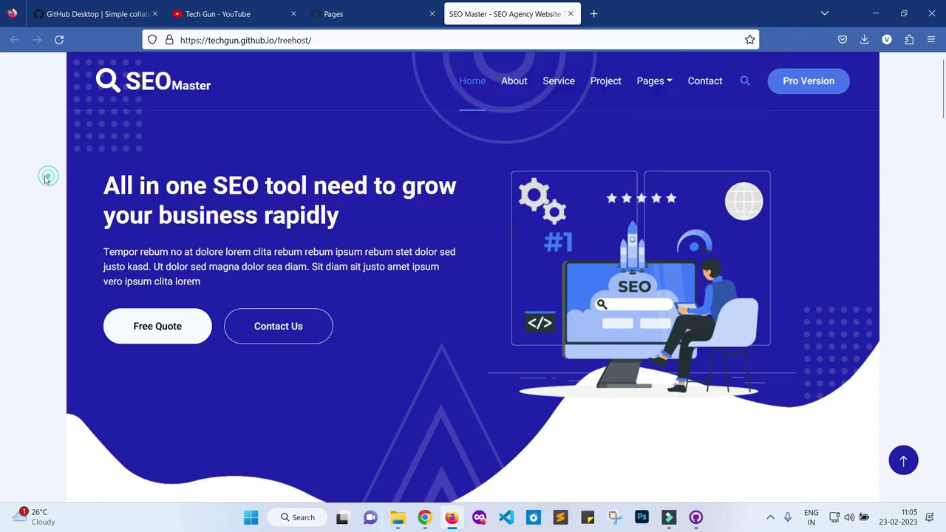
Look through the About and Service pages of the live site to check that they load.
left_click(512, 83)
scroll(523, 210, "down", 20)
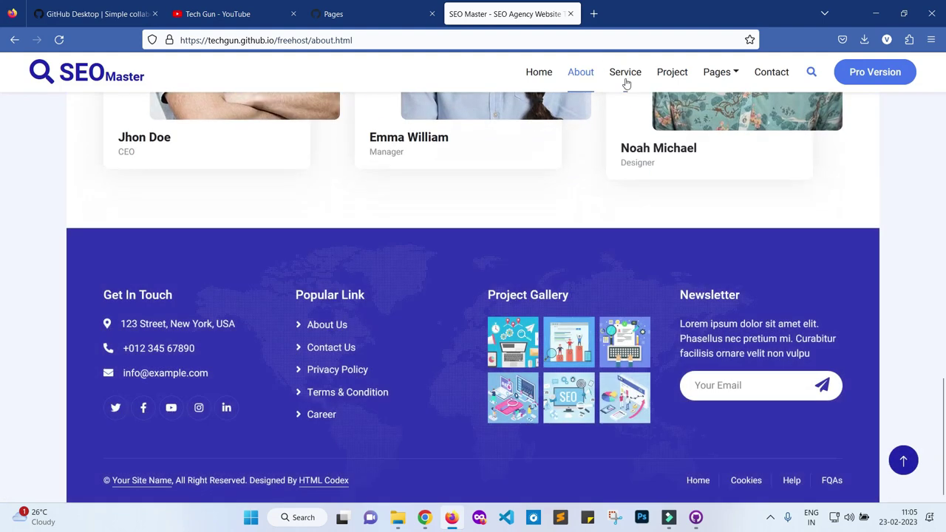
left_click(625, 81)
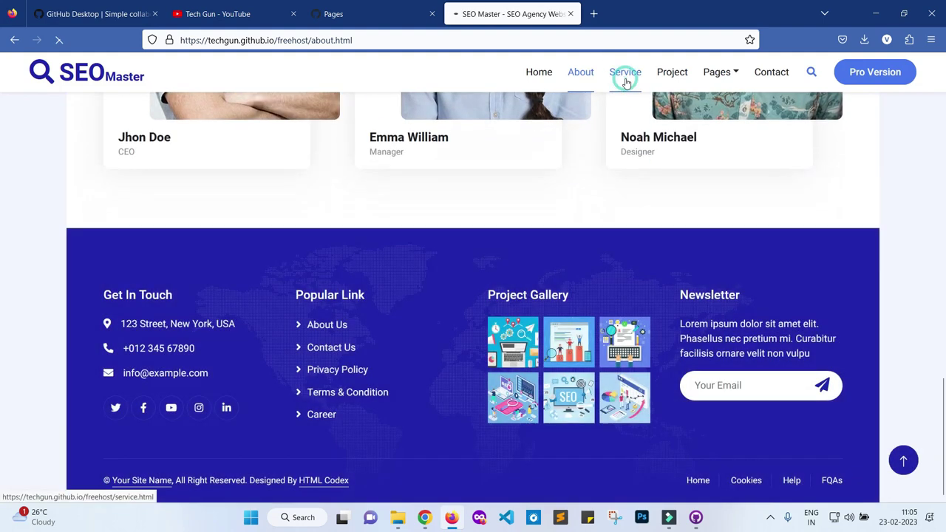
scroll(504, 200, "down", 10)
scroll(504, 204, "up", 10)
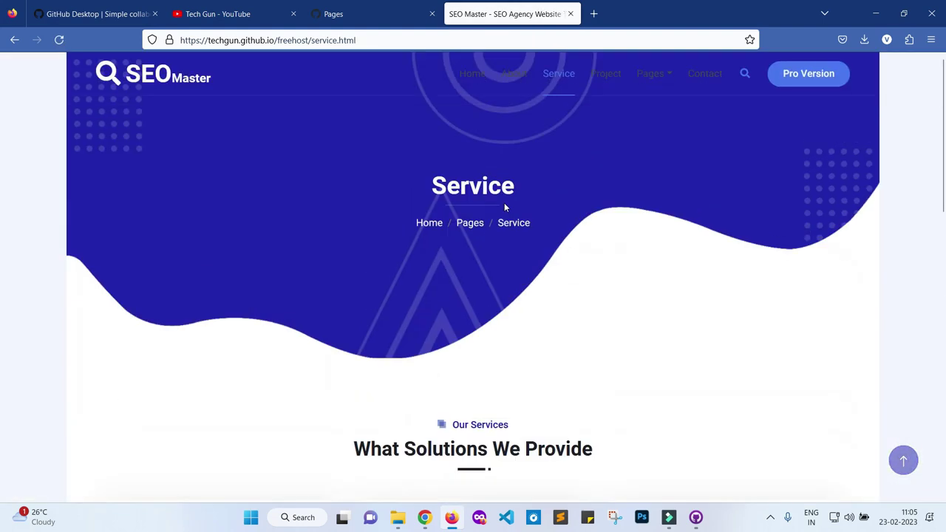